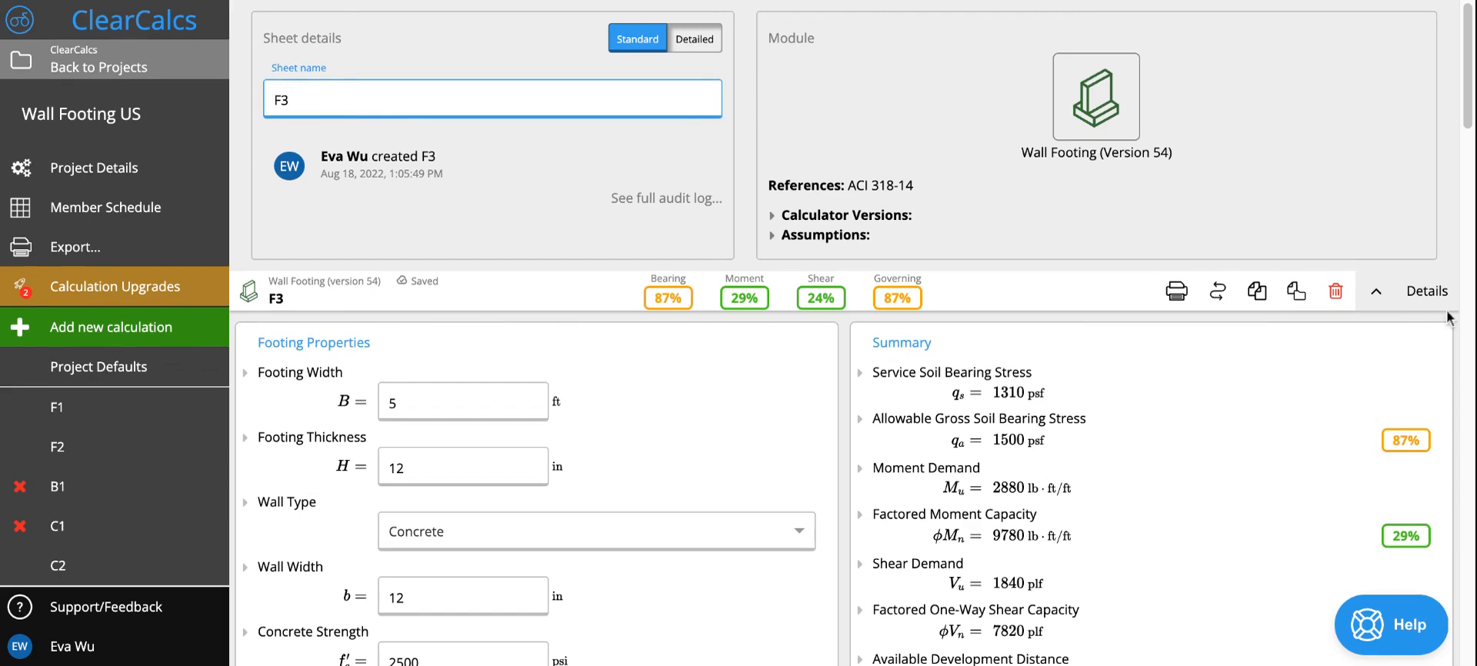
Step: Collapse the sheet details and set the vertical dead load of the Dead + Occupancy load to 10000 plf
click(1426, 301)
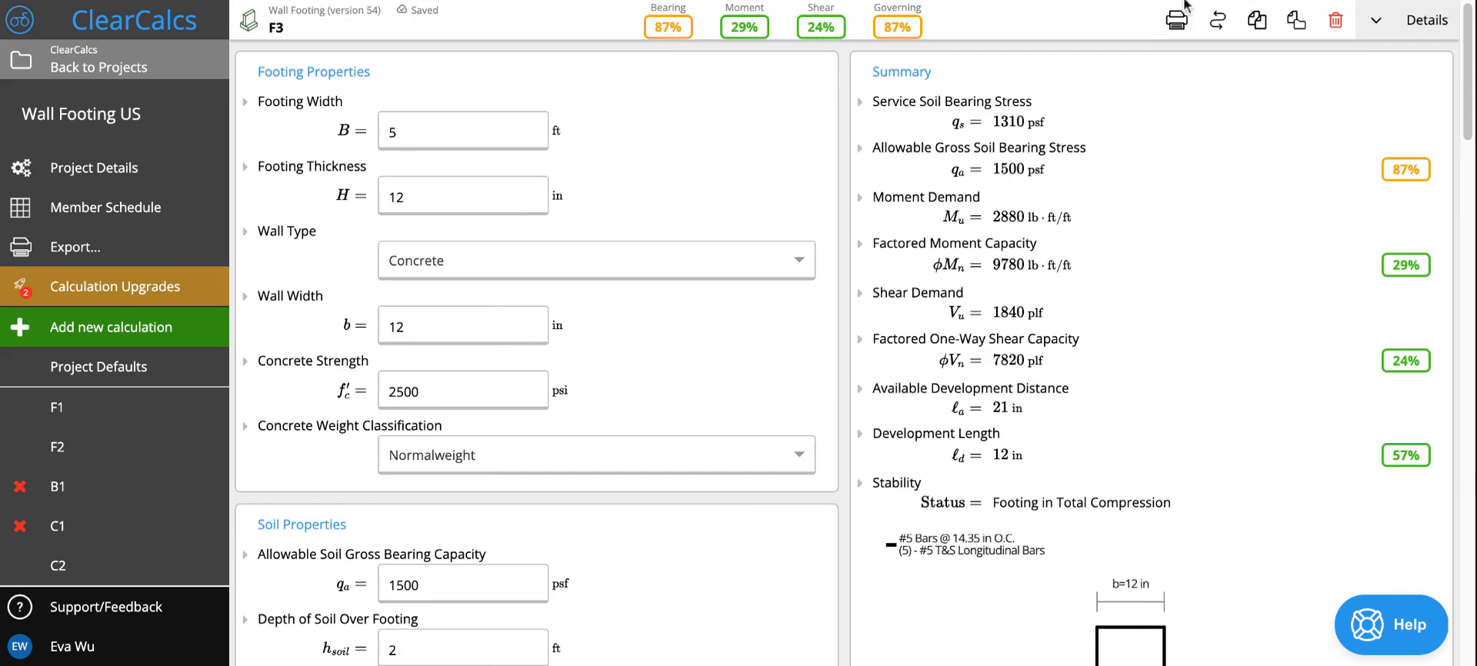
click(496, 331)
click(670, 377)
scroll(669, 377, down, 20)
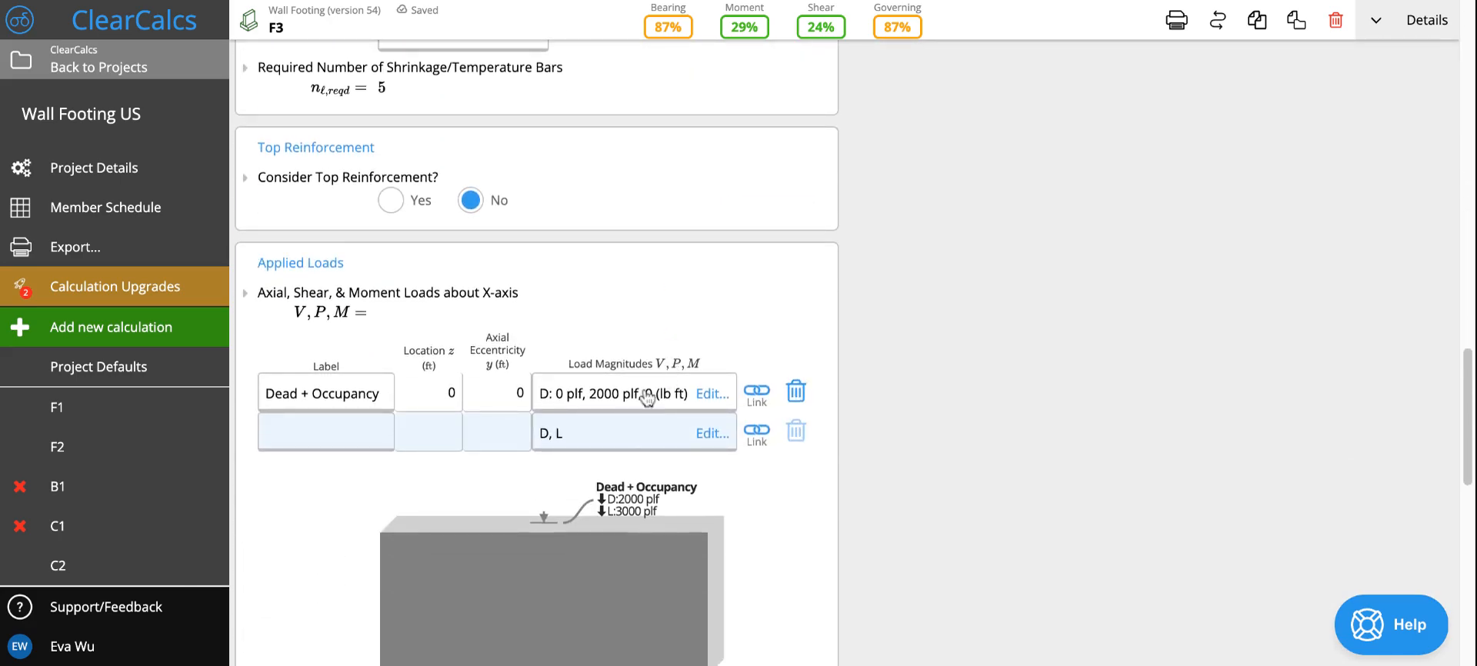
click(650, 393)
click(795, 308)
click(794, 308)
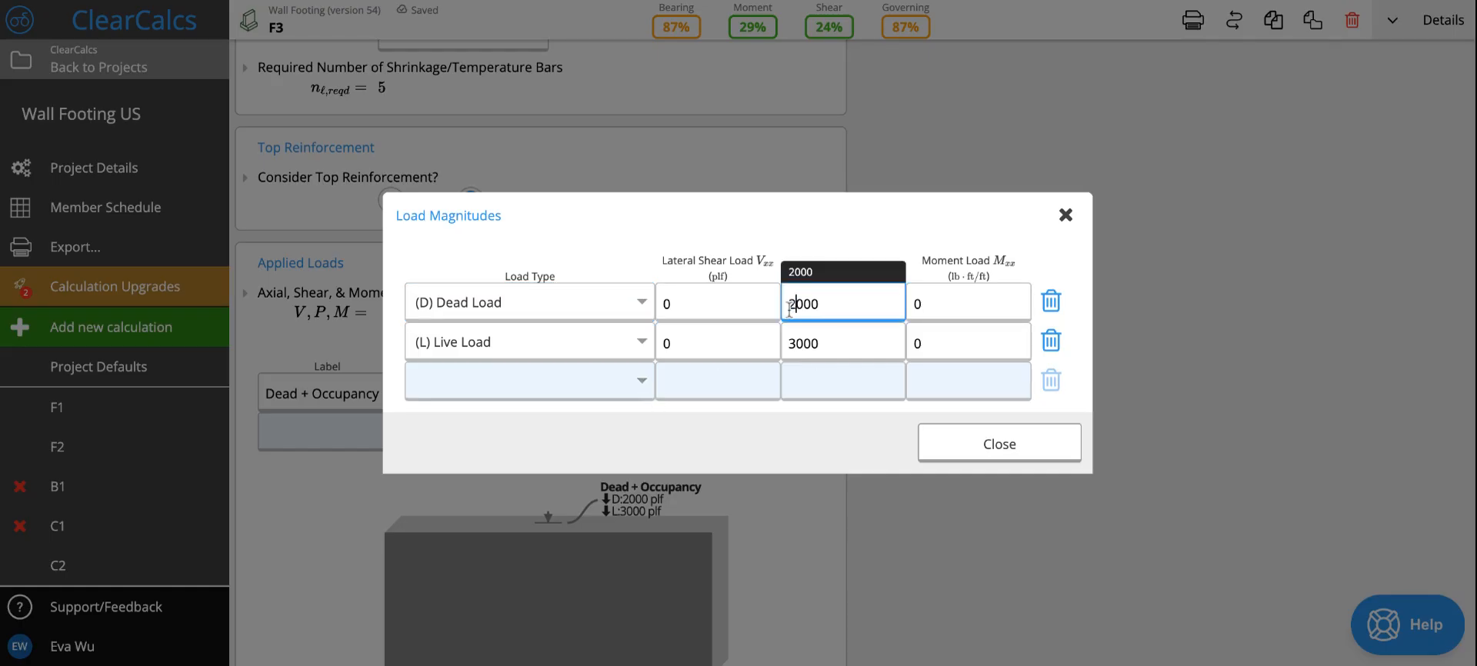
key(BackSpace)
text(10)
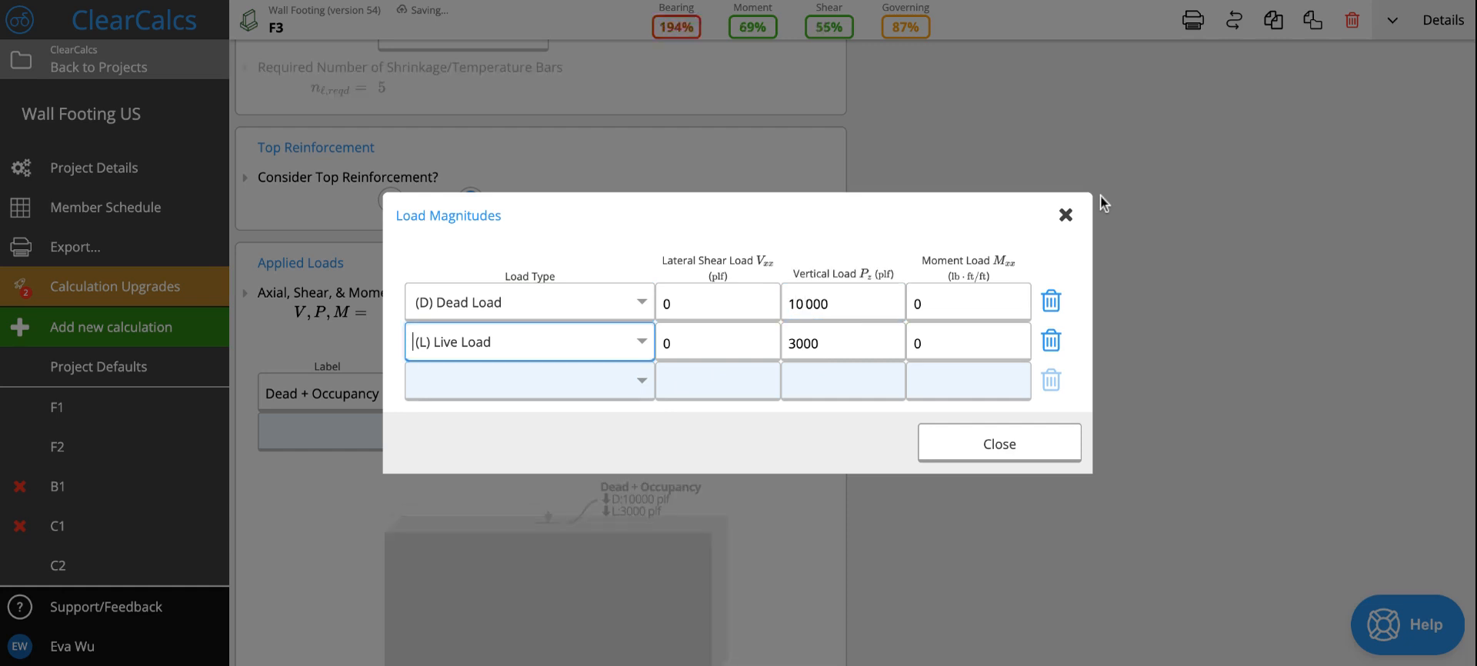
Step: Set the vertical live load of the Dead + Occupancy load to 12500 plf and close the load magnitudes
click(871, 343)
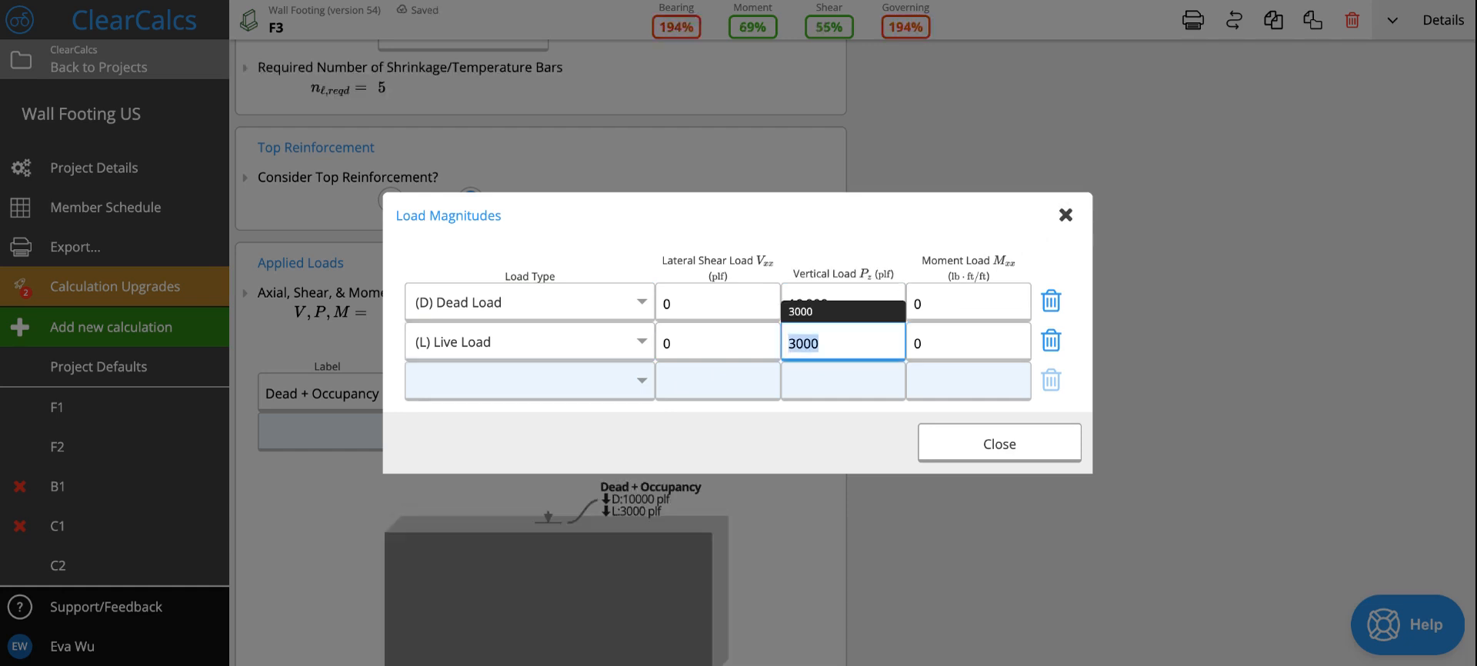
key(Home)
key(Delete)
text(125)
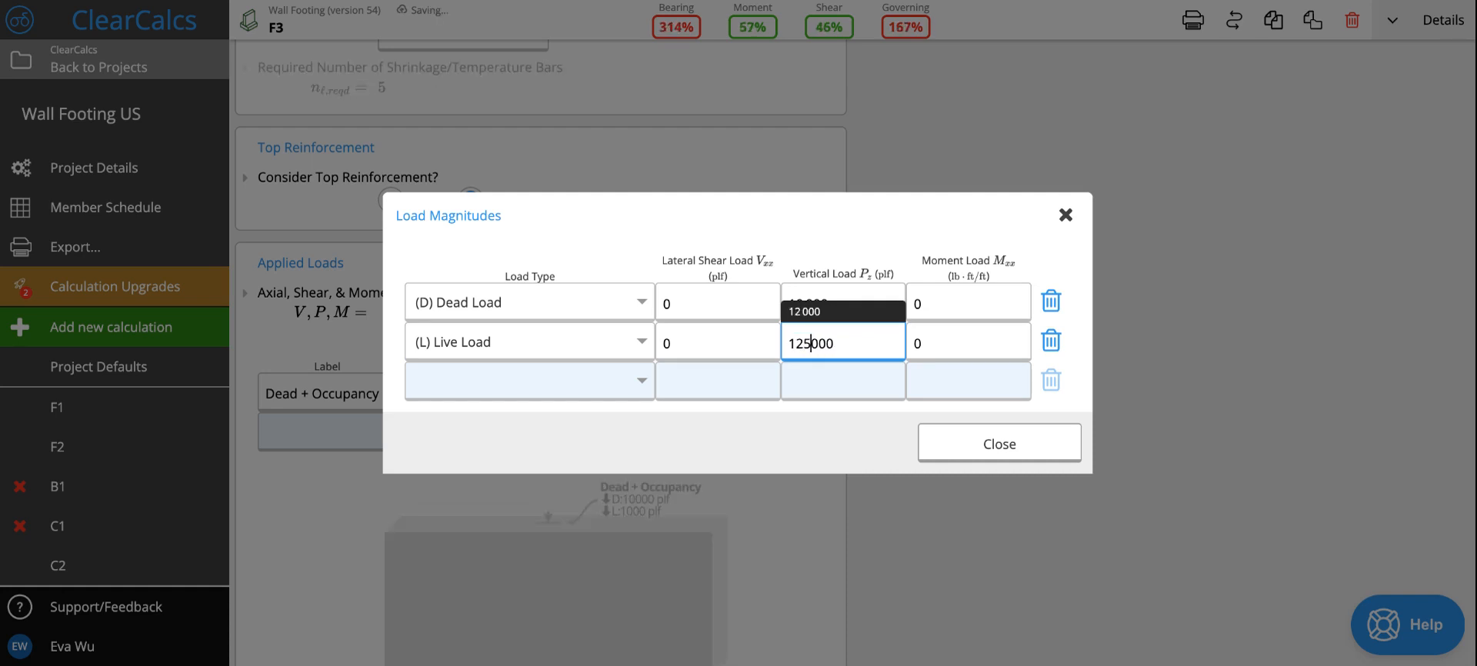
key(Delete)
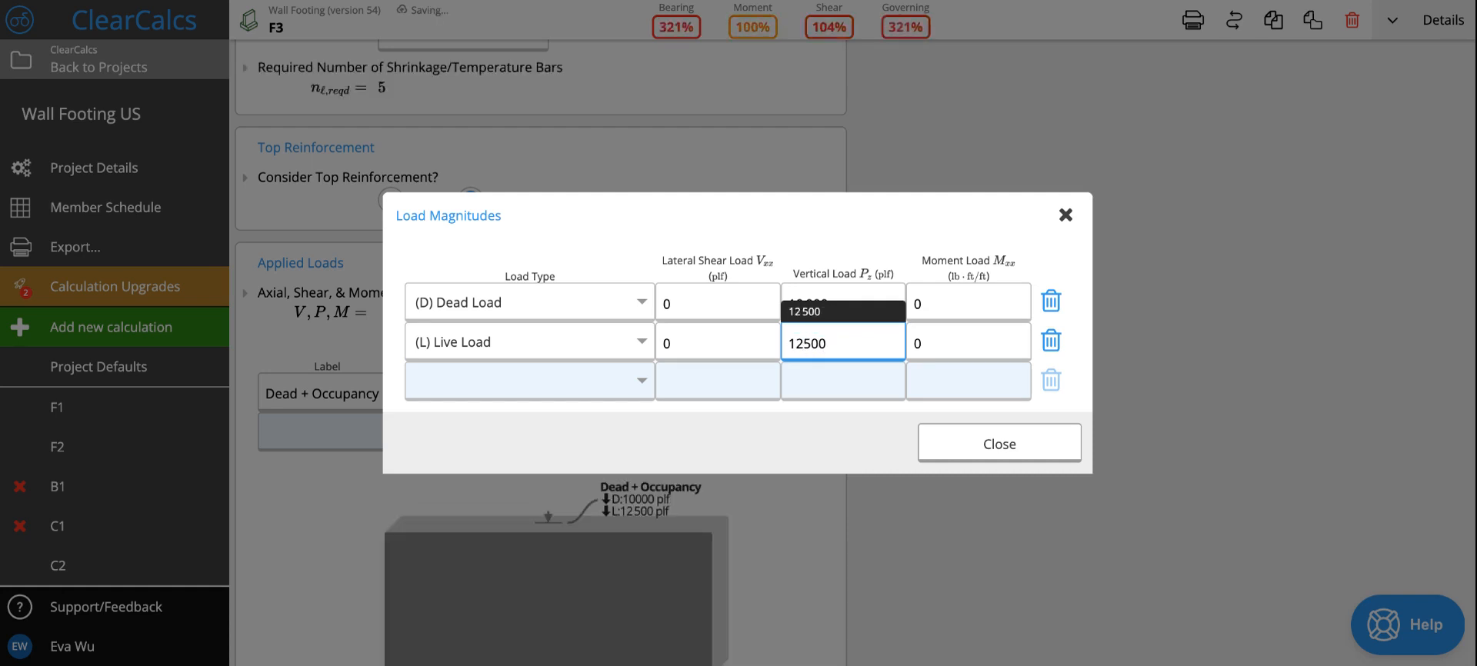
click(863, 296)
click(878, 329)
click(1029, 450)
Step: Set the allowable soil gross bearing capacity to 5000 psf in the soil properties
scroll(1003, 389, up, 2)
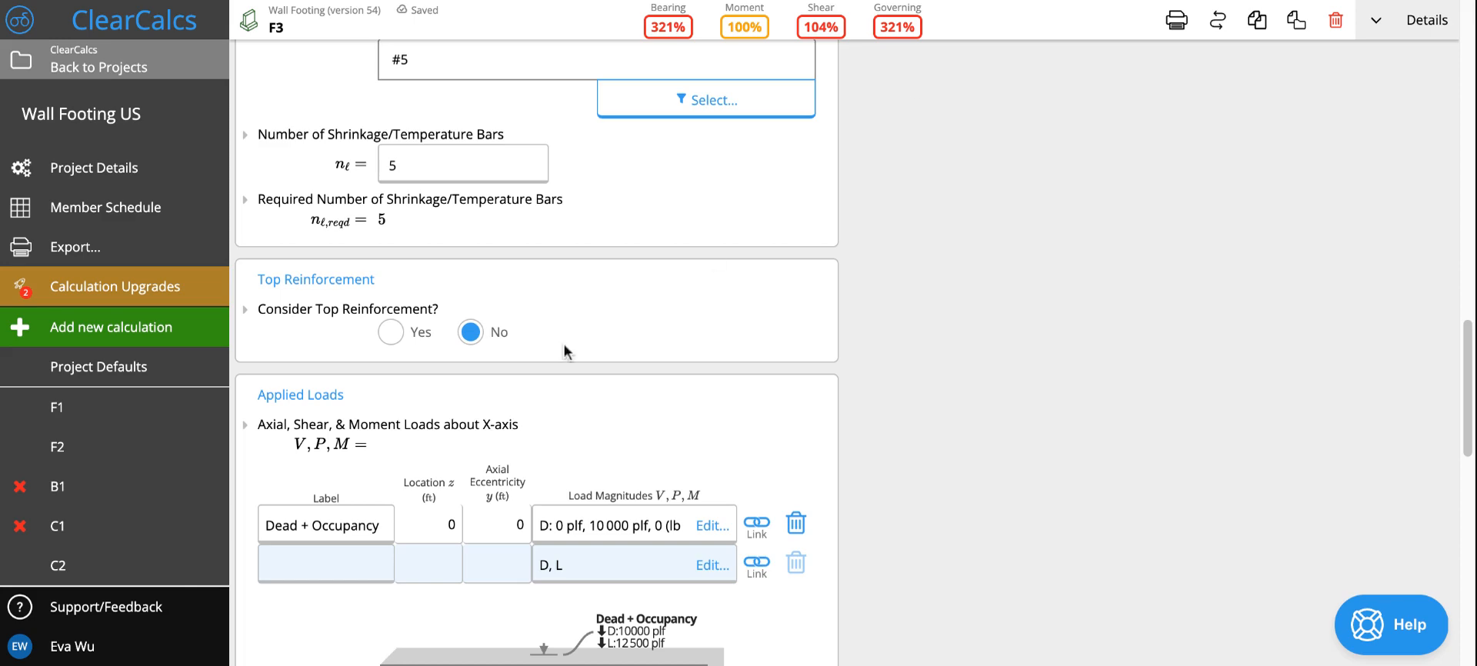
scroll(558, 338, up, 6)
scroll(500, 356, up, 1)
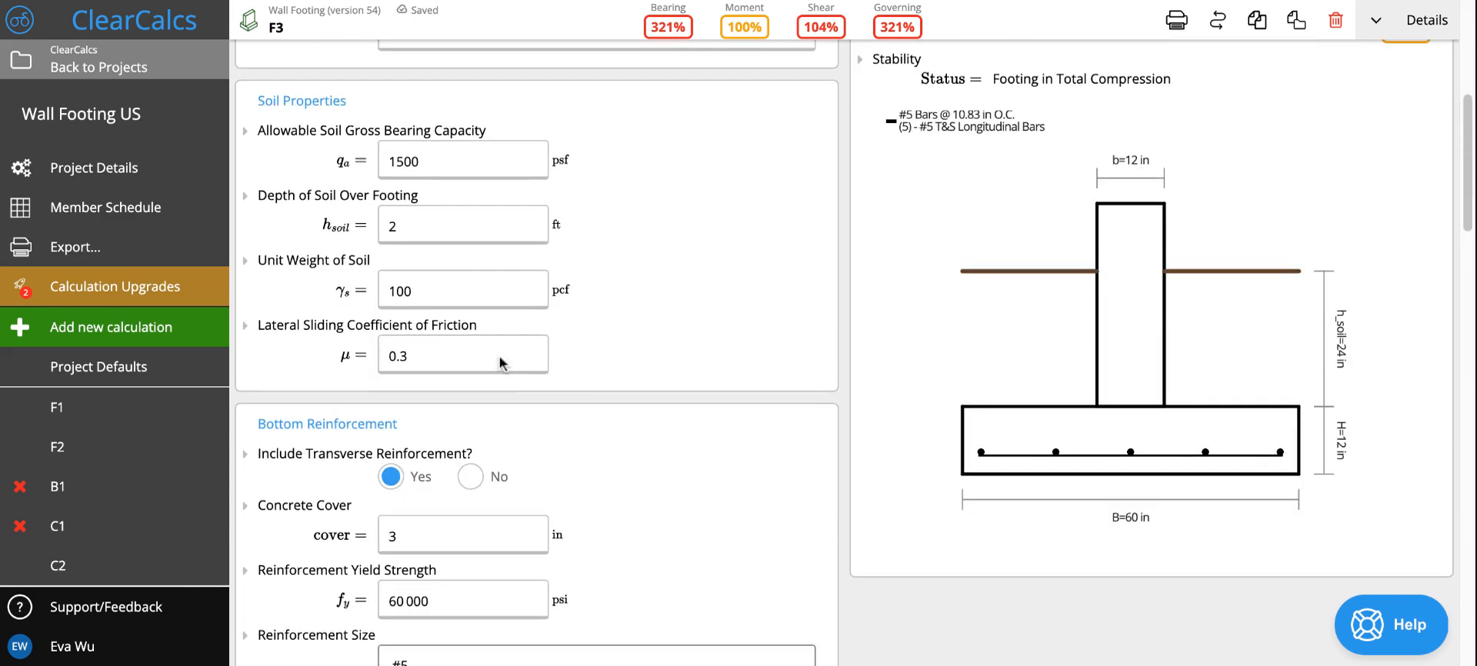
scroll(500, 355, up, 2)
click(481, 291)
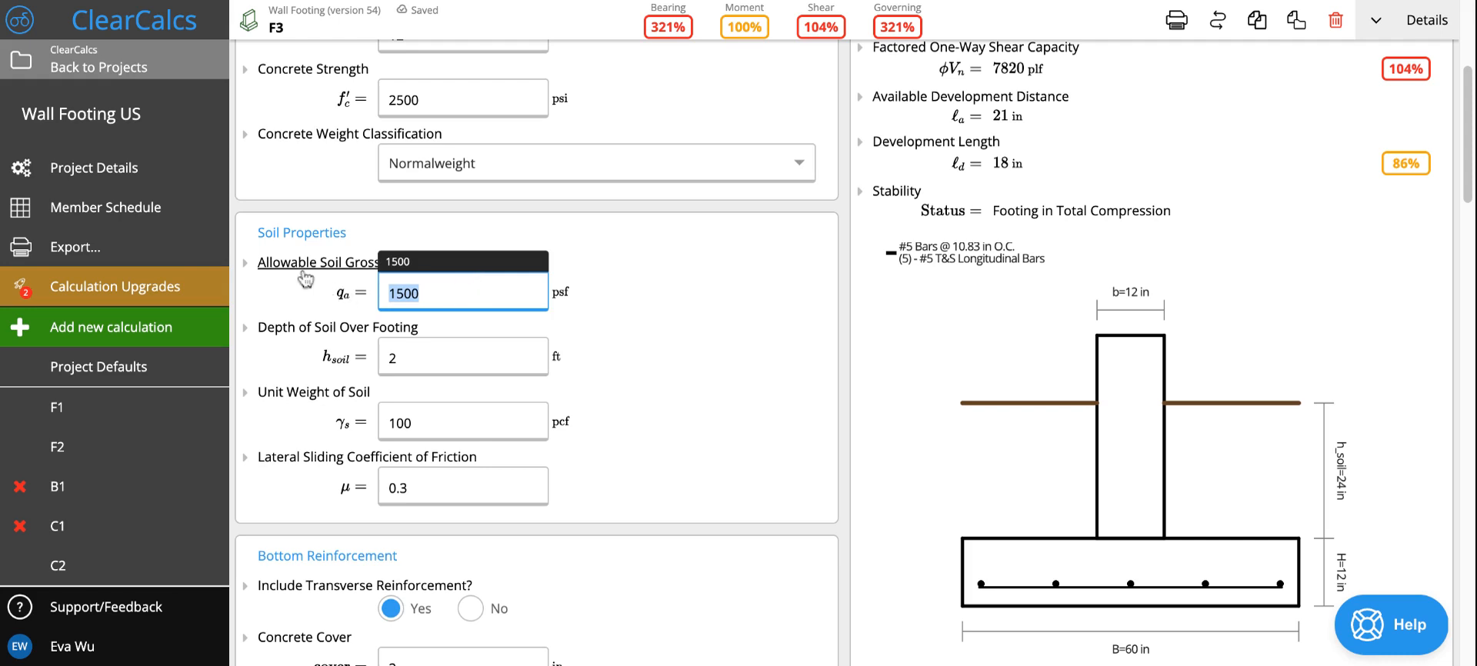
click(412, 294)
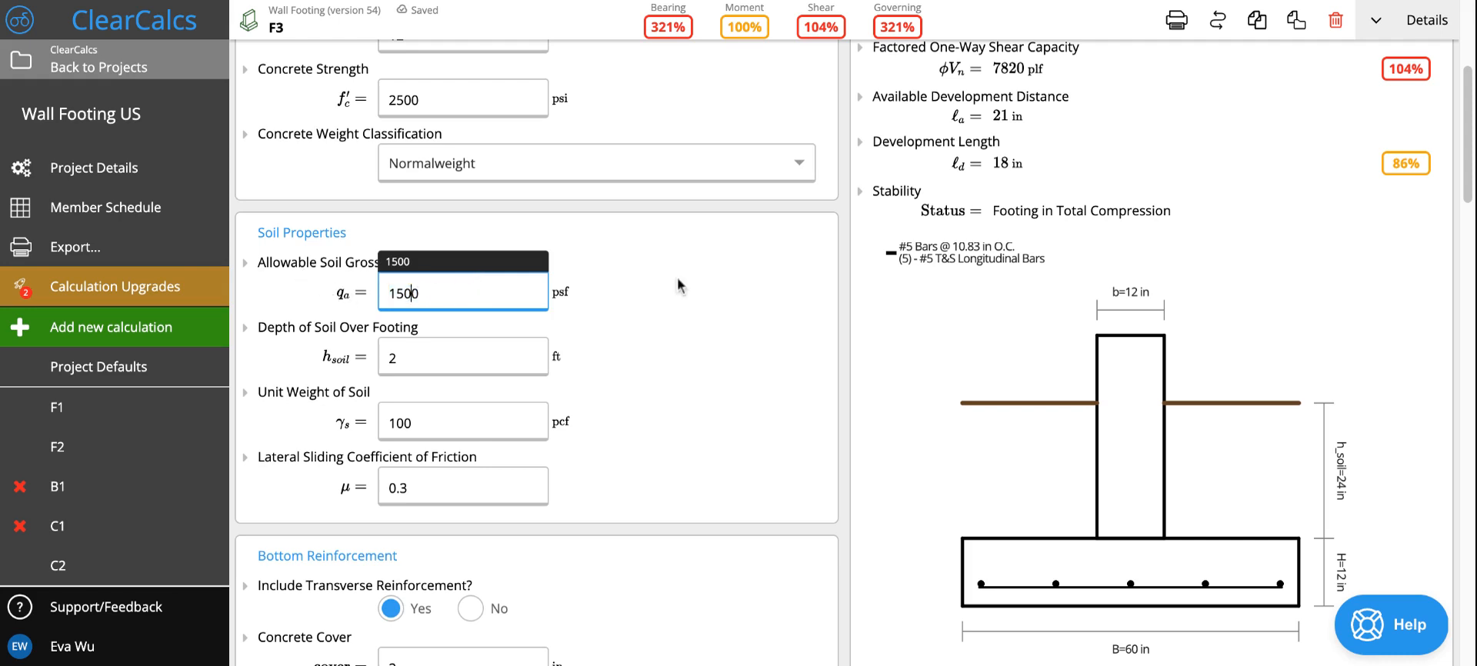
key(BackSpace)
key(BackSpace)
text(50)
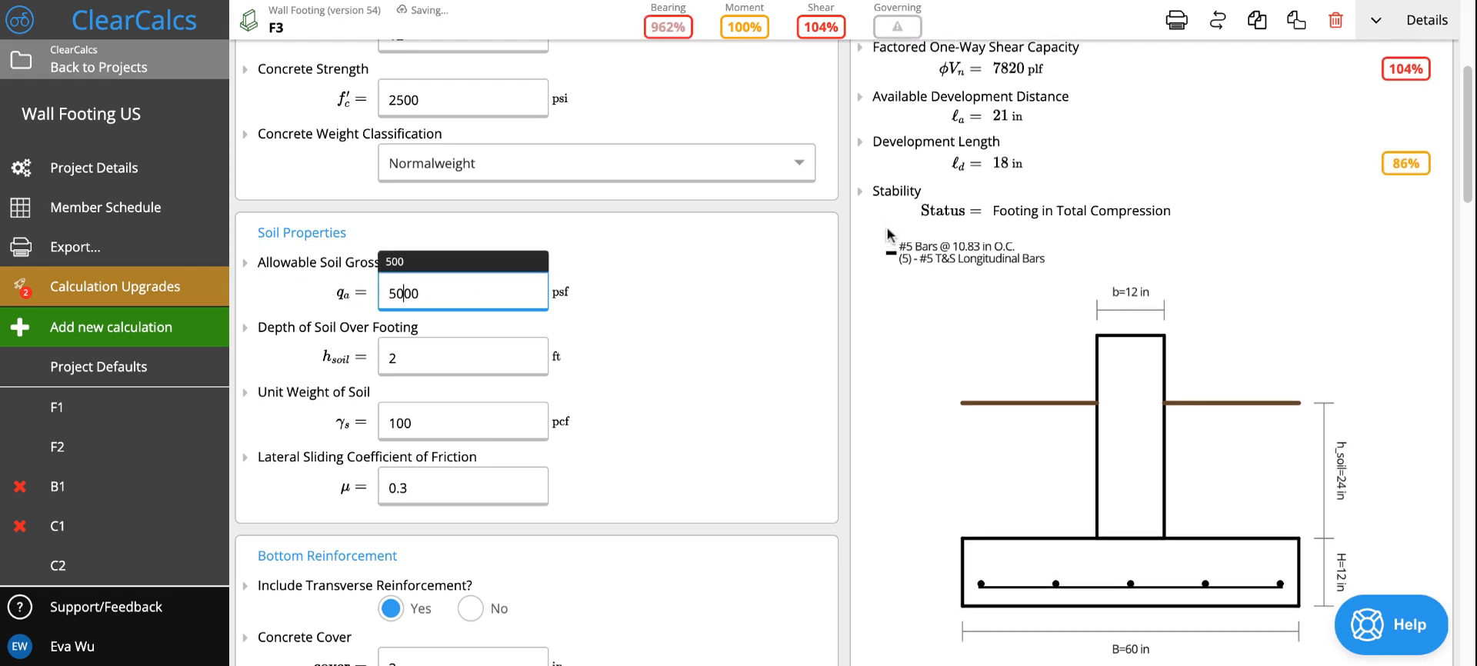
click(817, 288)
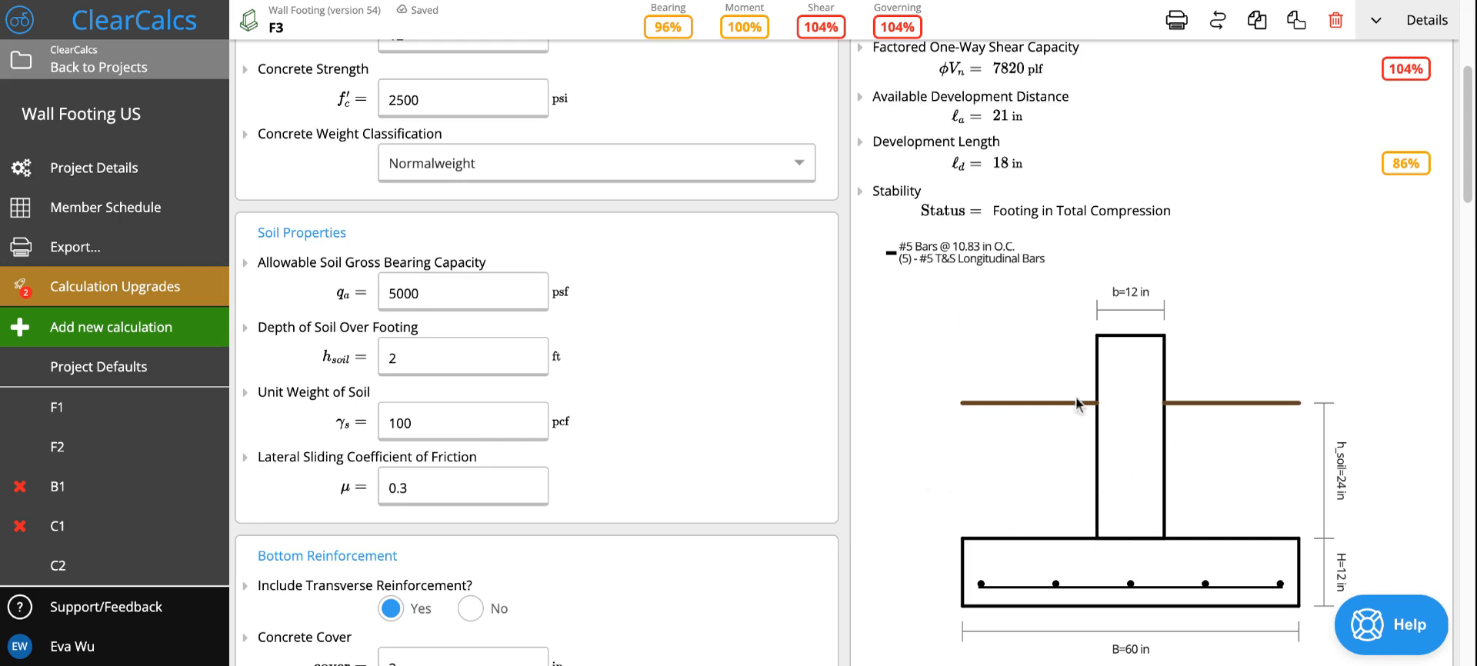
Step: Set the depth of soil over the footing to 5 ft
click(495, 356)
text(5)
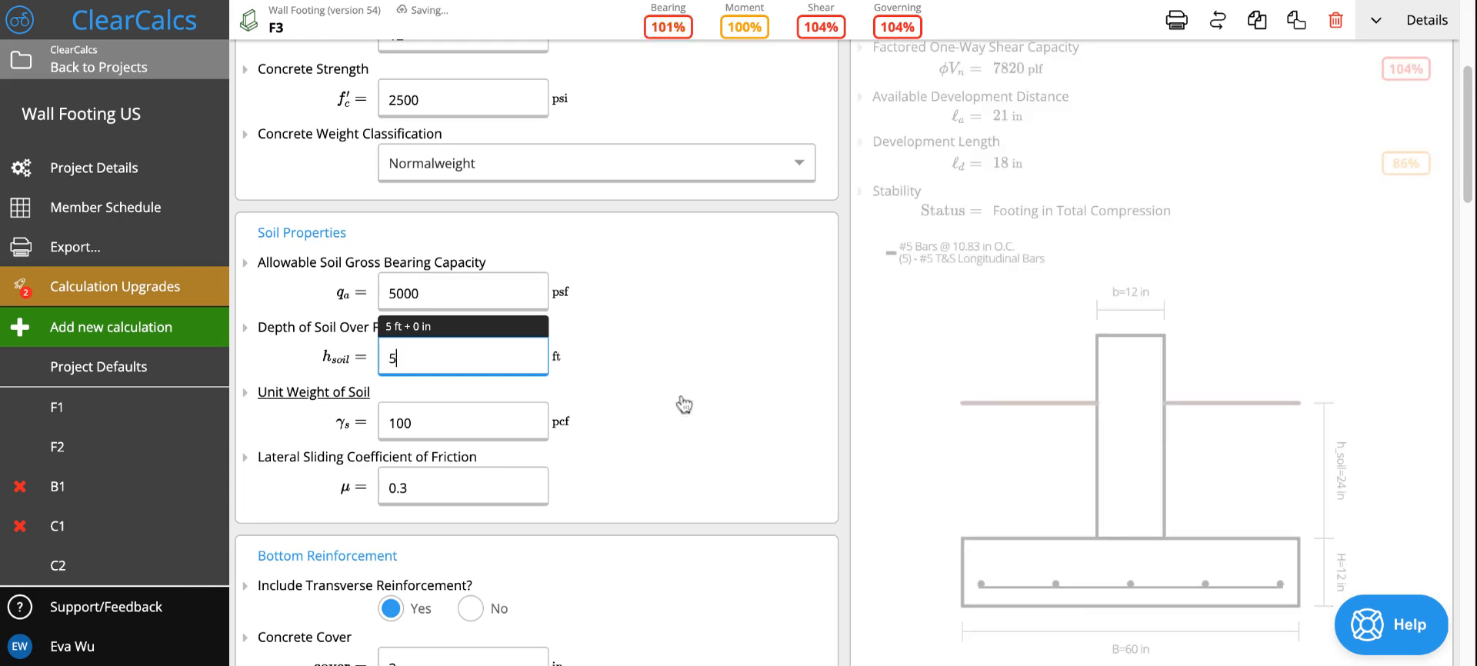
click(684, 406)
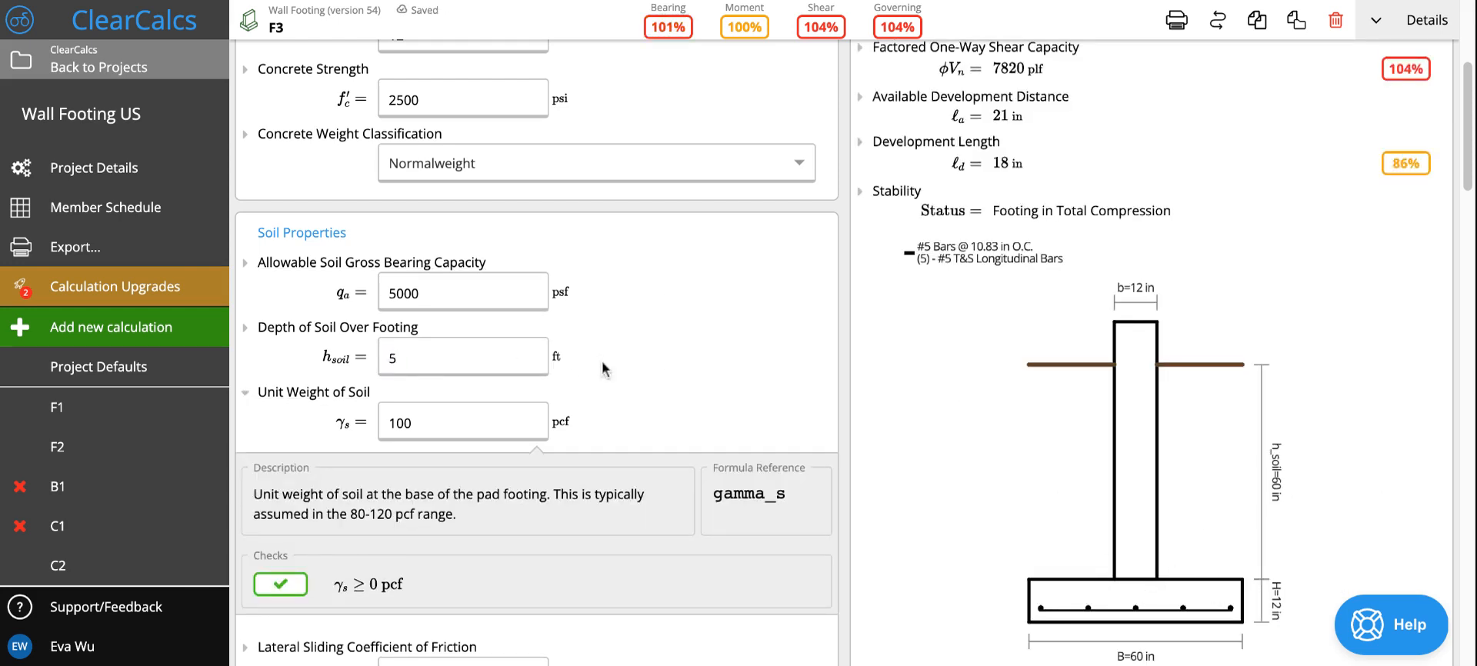
Step: Set the footing's concrete strength to 3000 psi
scroll(598, 344, down, 2)
scroll(598, 345, up, 4)
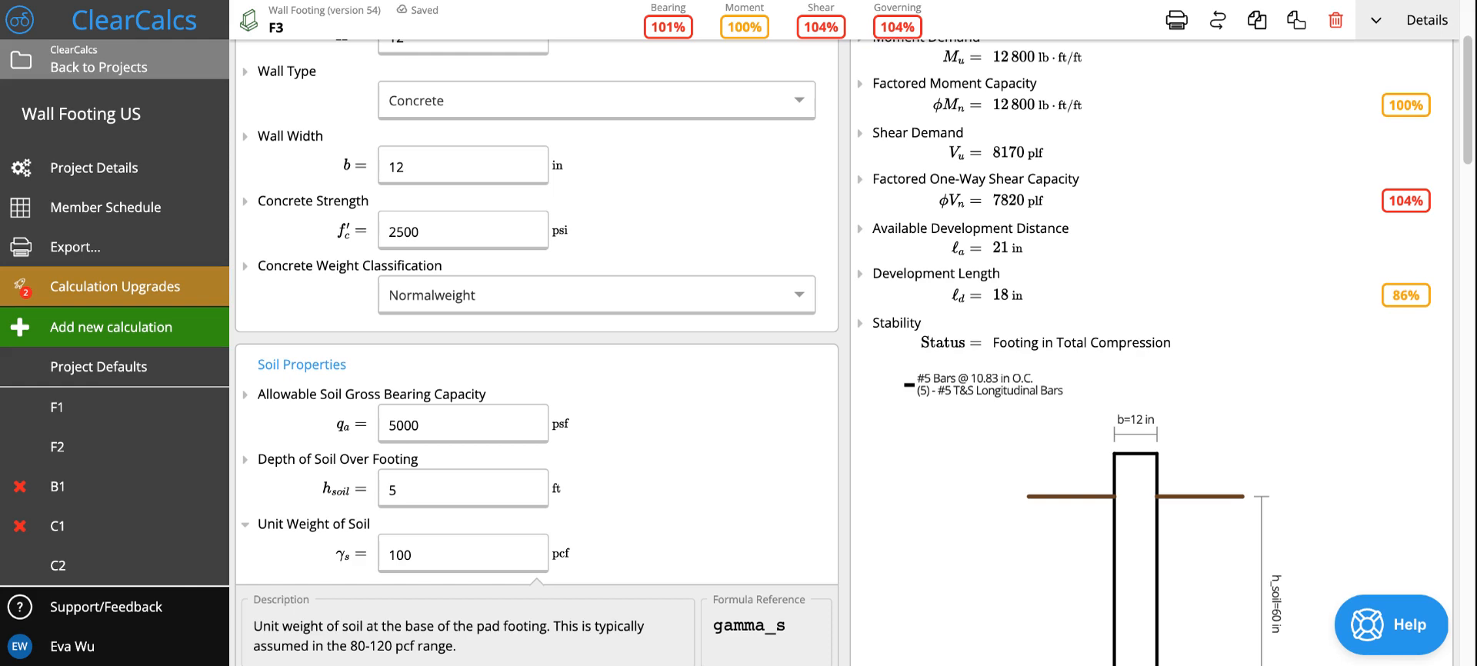
double_click(416, 231)
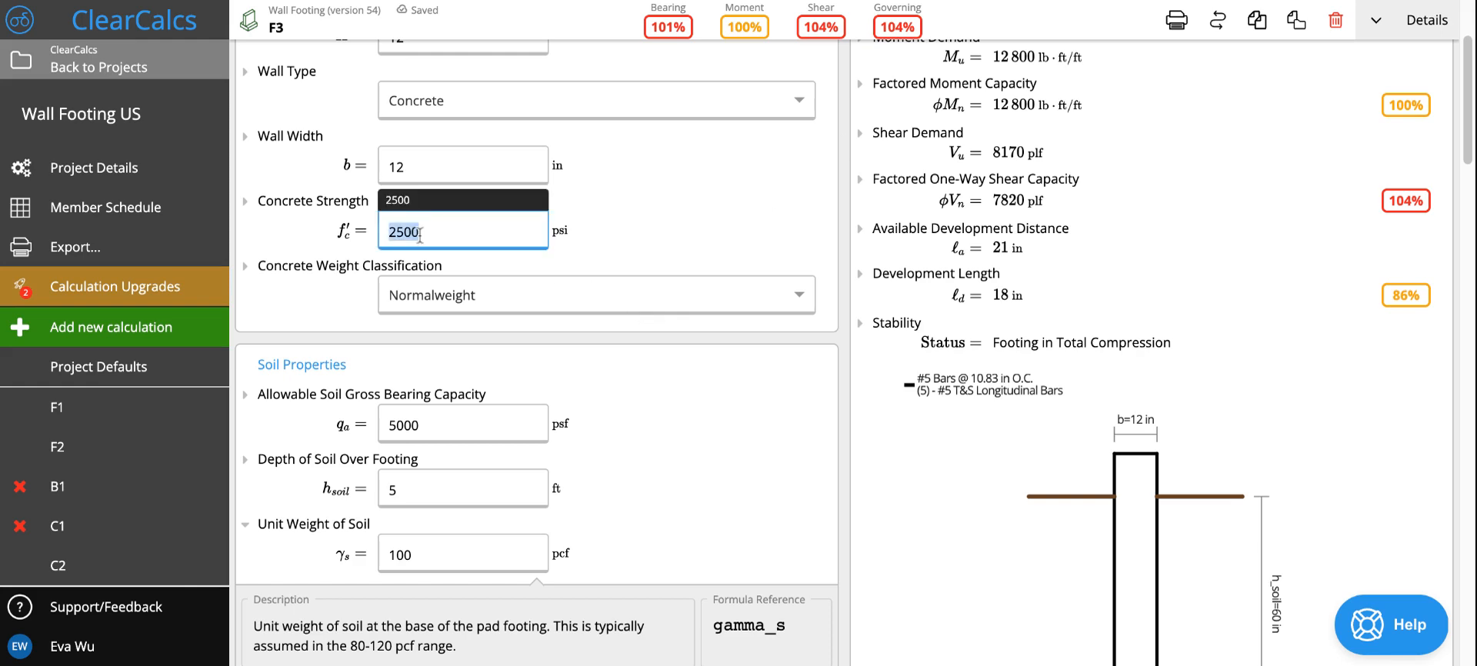
text(3000)
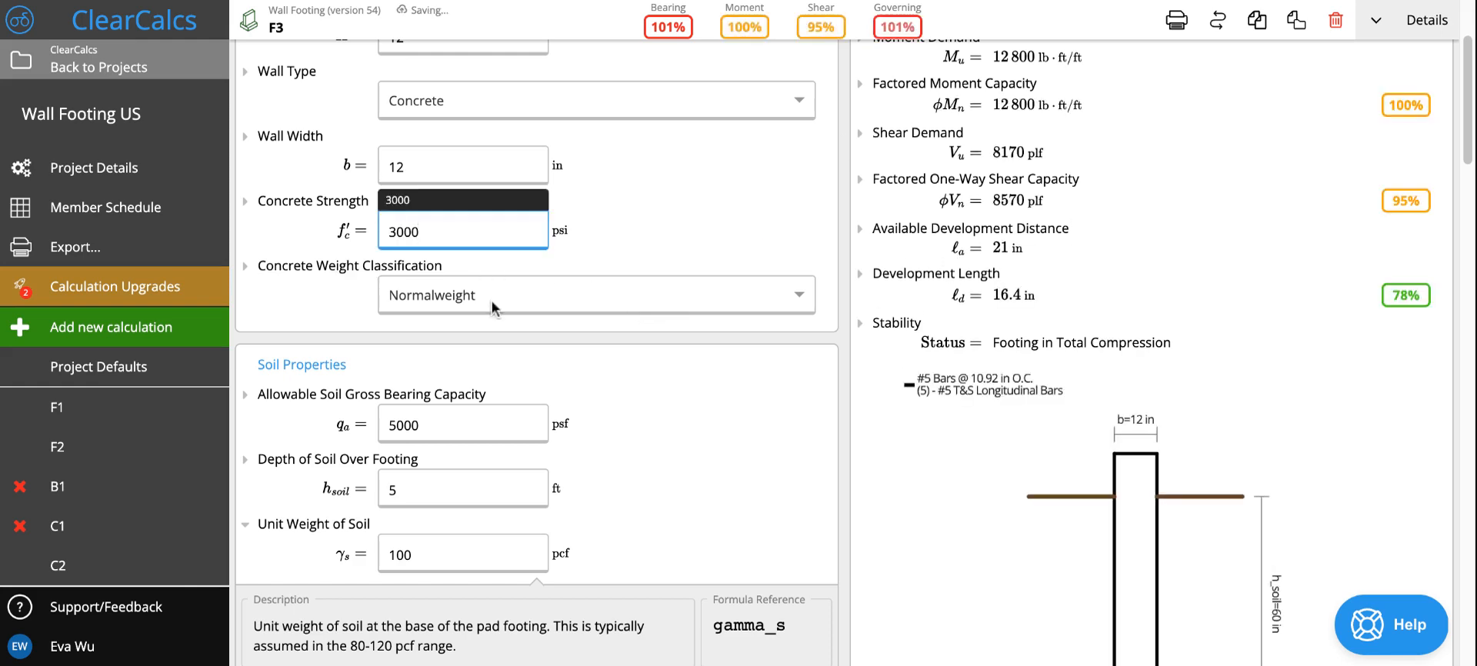
Step: Set the unit weight of soil to 120 pcf and collapse its description
scroll(544, 358, down, 5)
scroll(544, 358, down, 2)
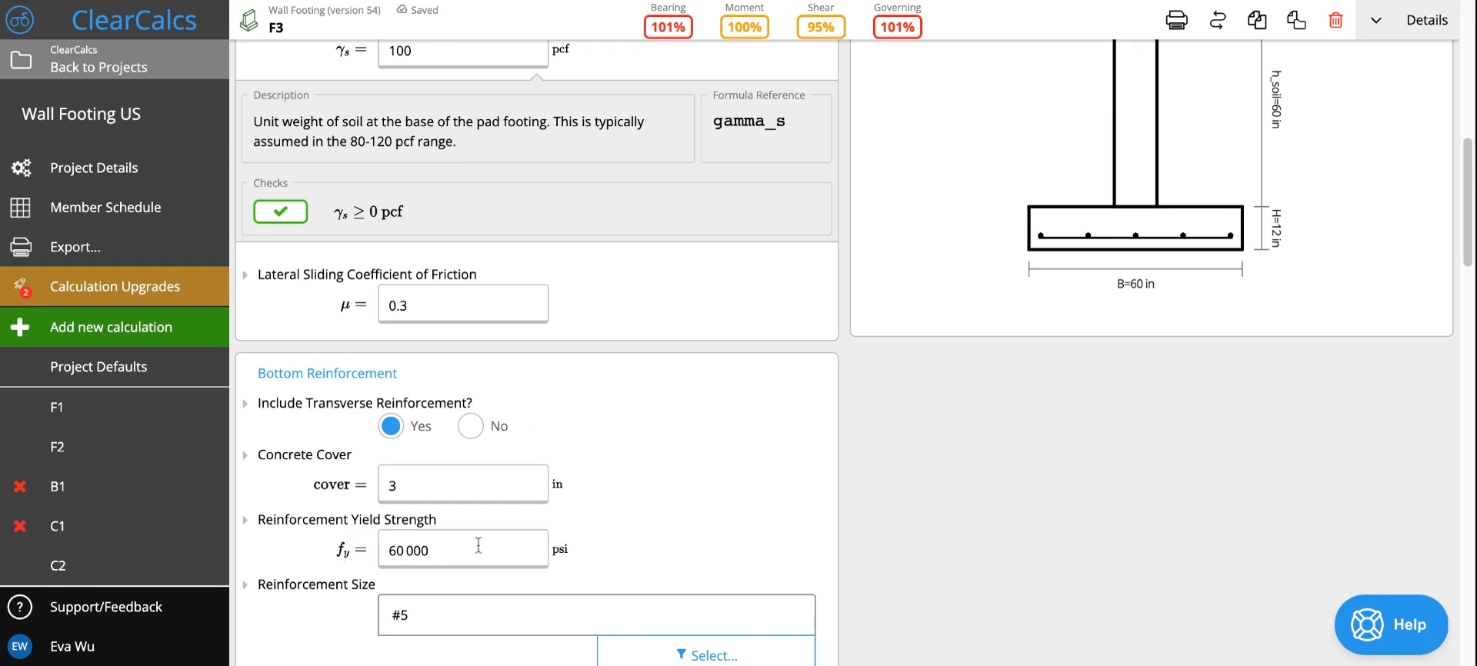
scroll(477, 492, down, 2)
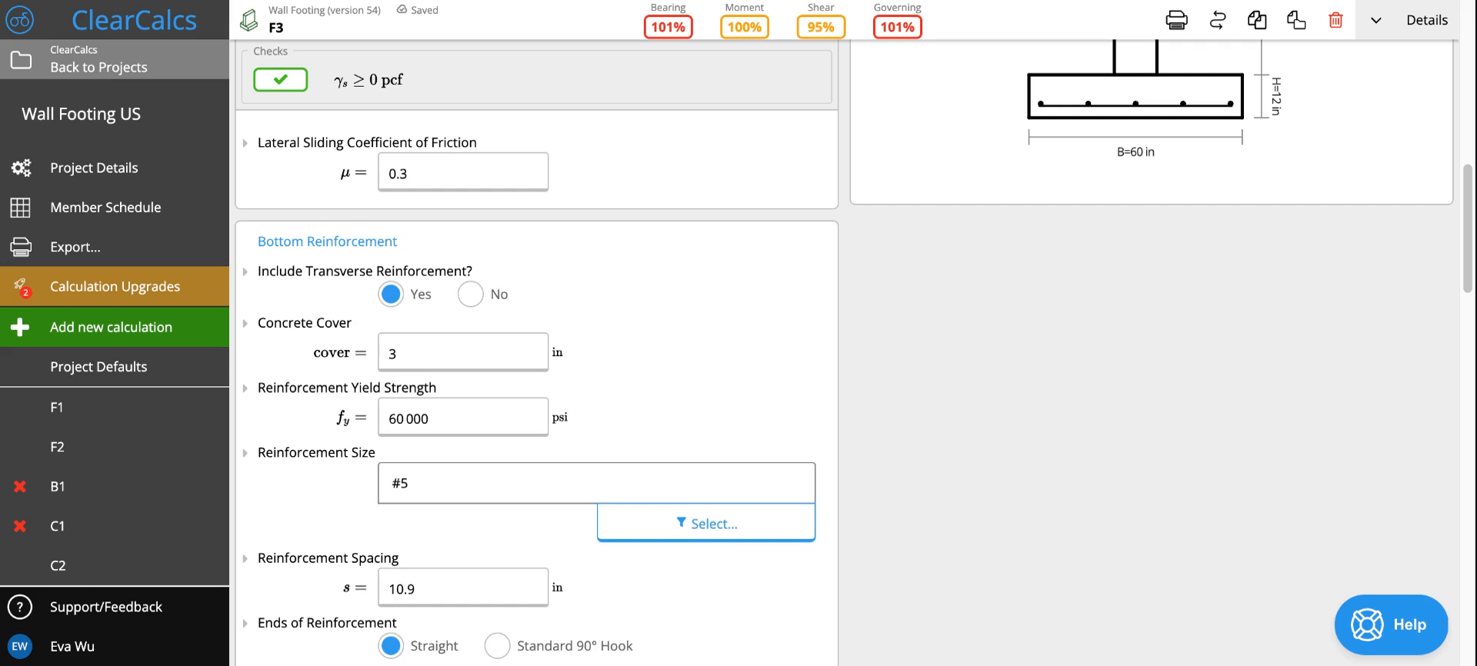
scroll(565, 304, up, 5)
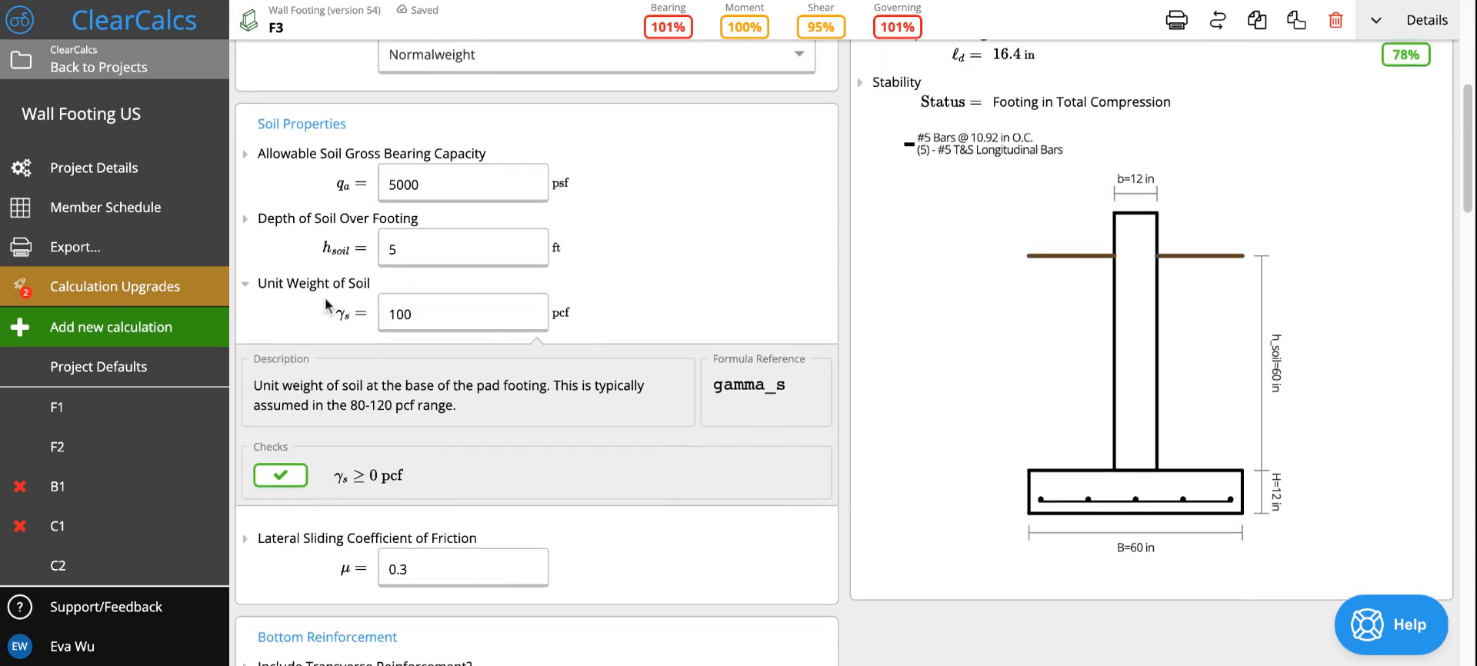
click(403, 313)
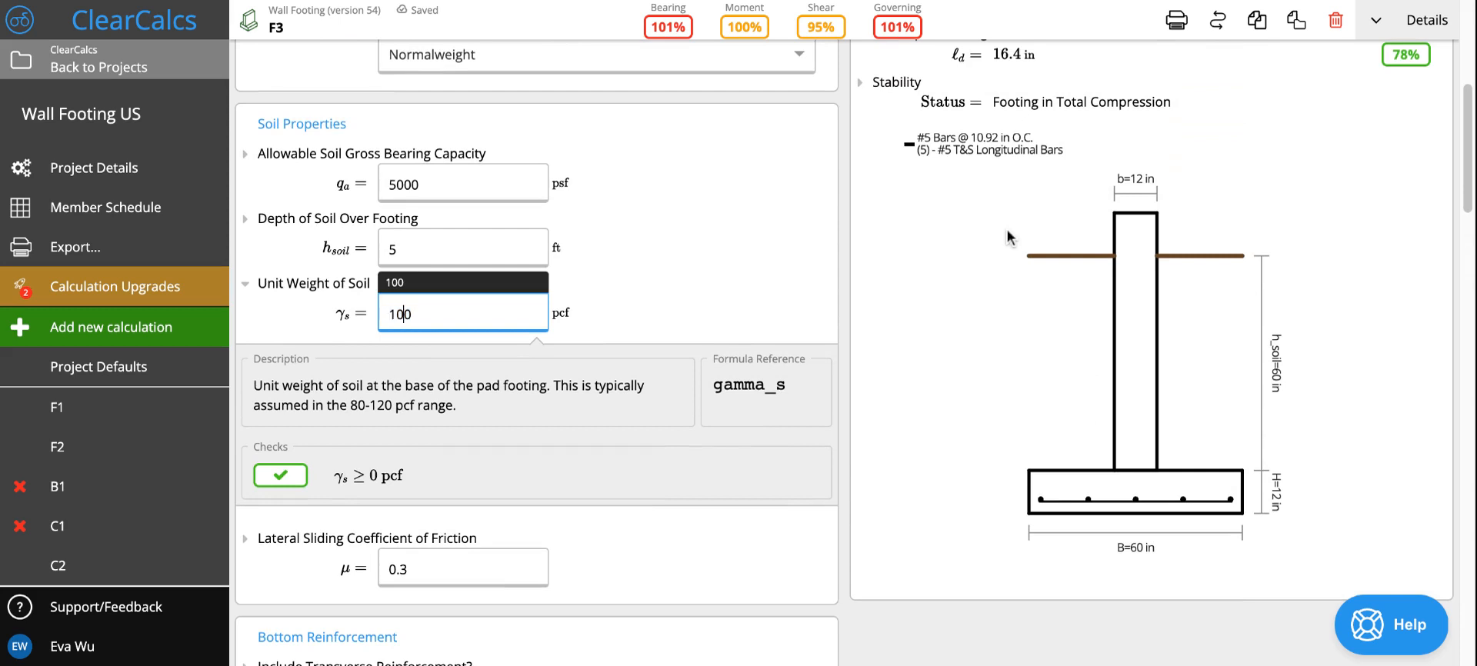
key(BackSpace)
text(2)
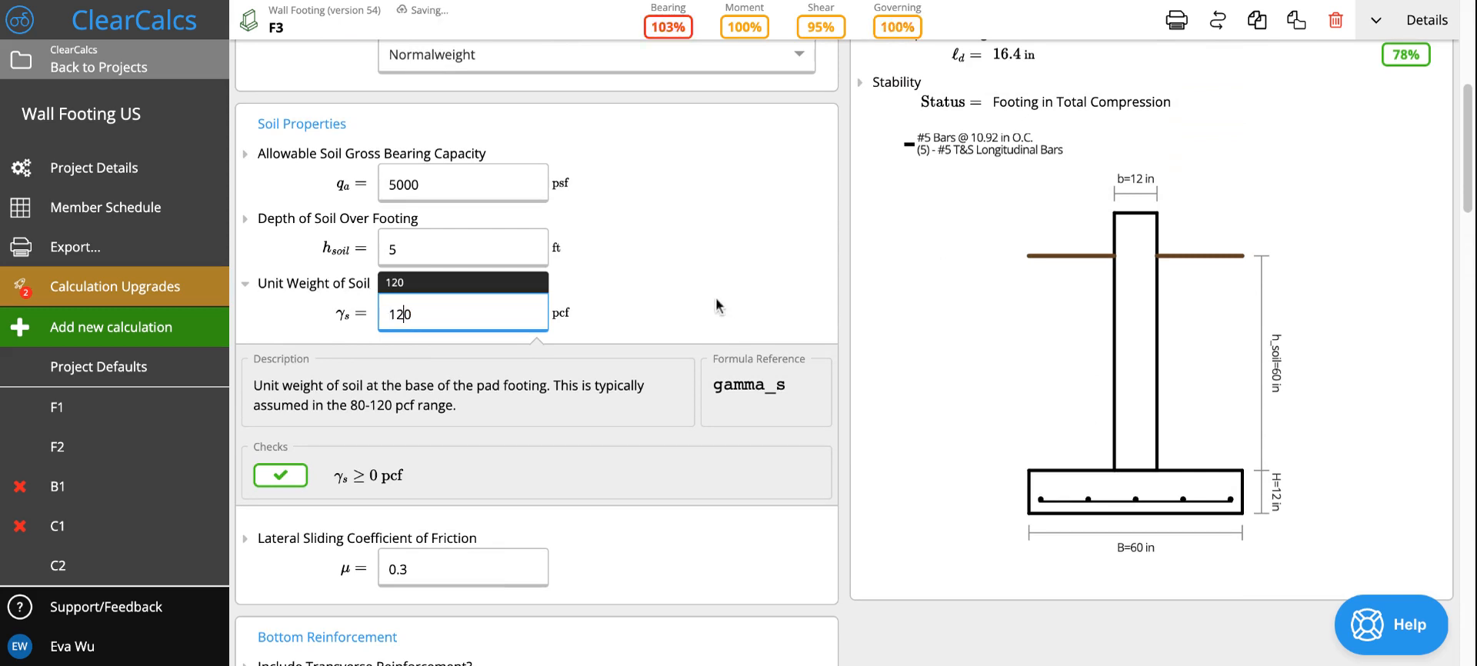
click(307, 285)
Step: Examine the bearing, moment and shear utilizations in the wall footing's summary
scroll(777, 323, up, 2)
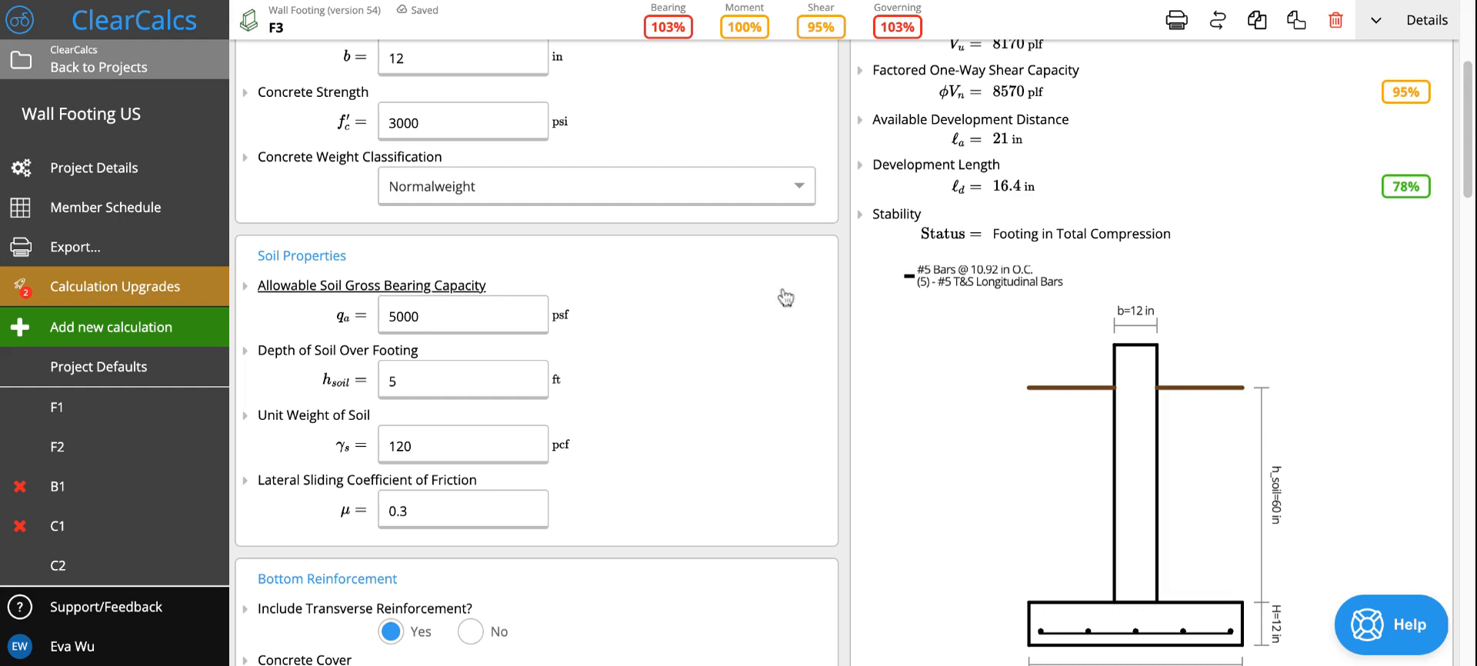
scroll(1147, 300, up, 1)
scroll(1147, 304, up, 1)
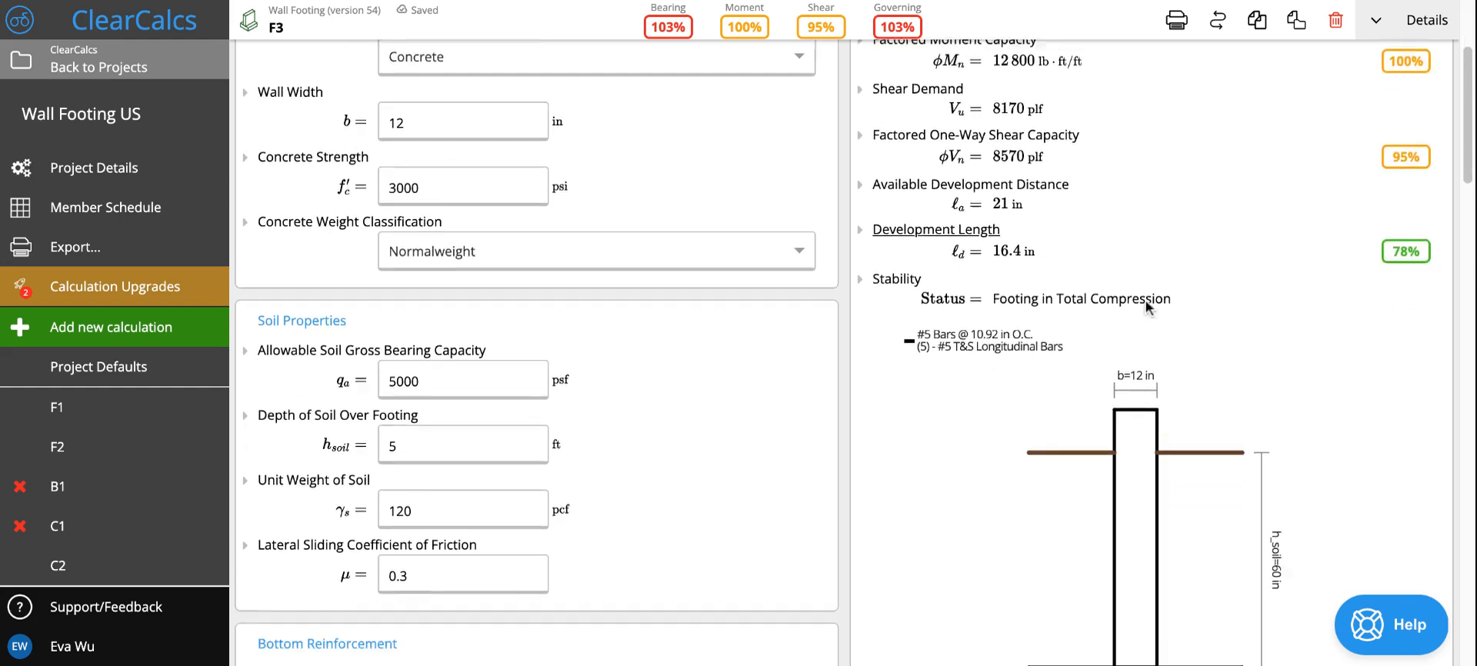
scroll(1146, 304, down, 1)
scroll(700, 346, up, 4)
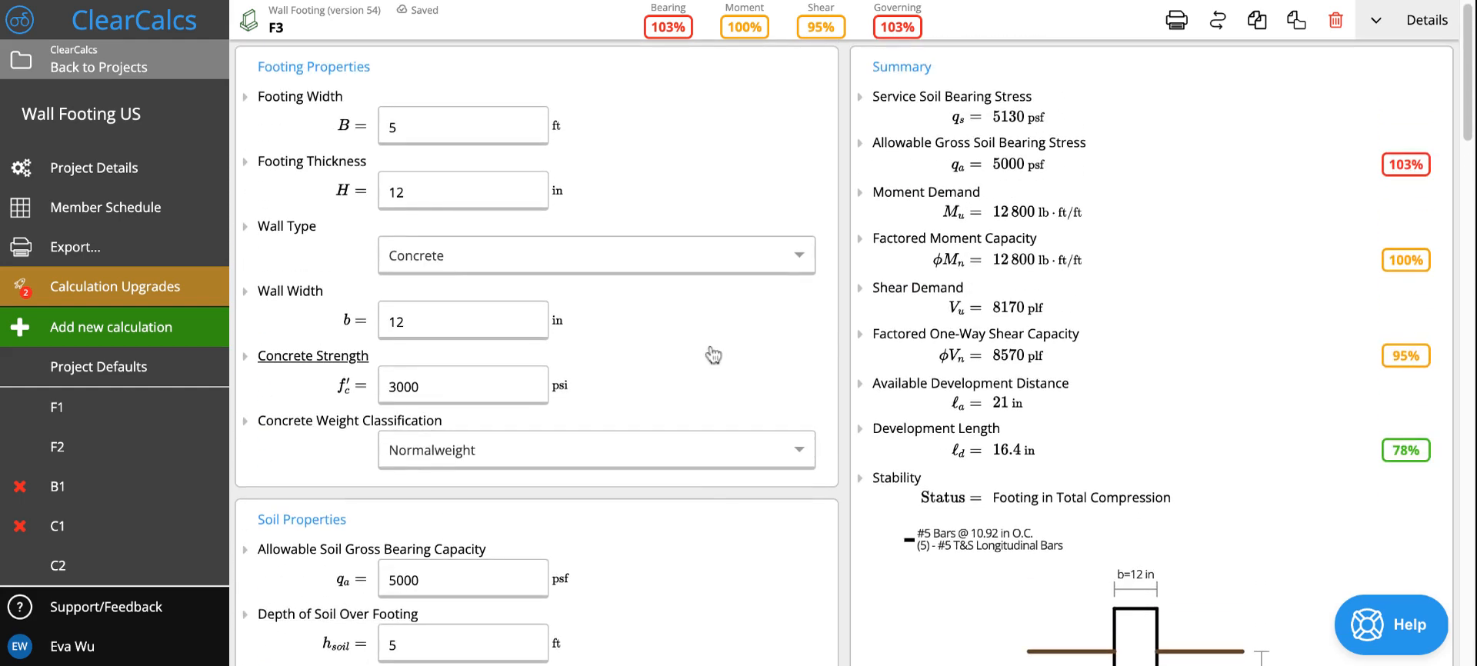
mouse_move(677, 34)
scroll(1084, 314, down, 1)
scroll(1085, 314, up, 1)
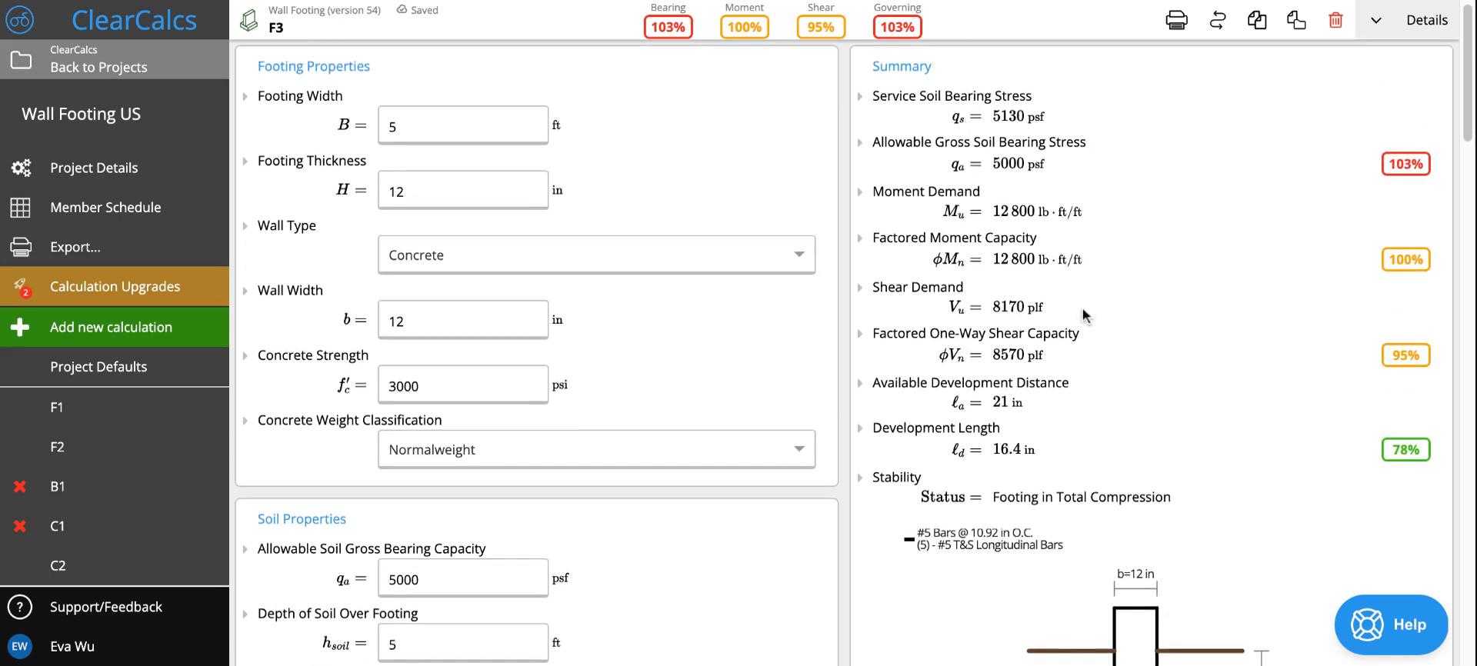
Step: Set the footing width to 6 ft and the footing thickness to 14 in
click(507, 133)
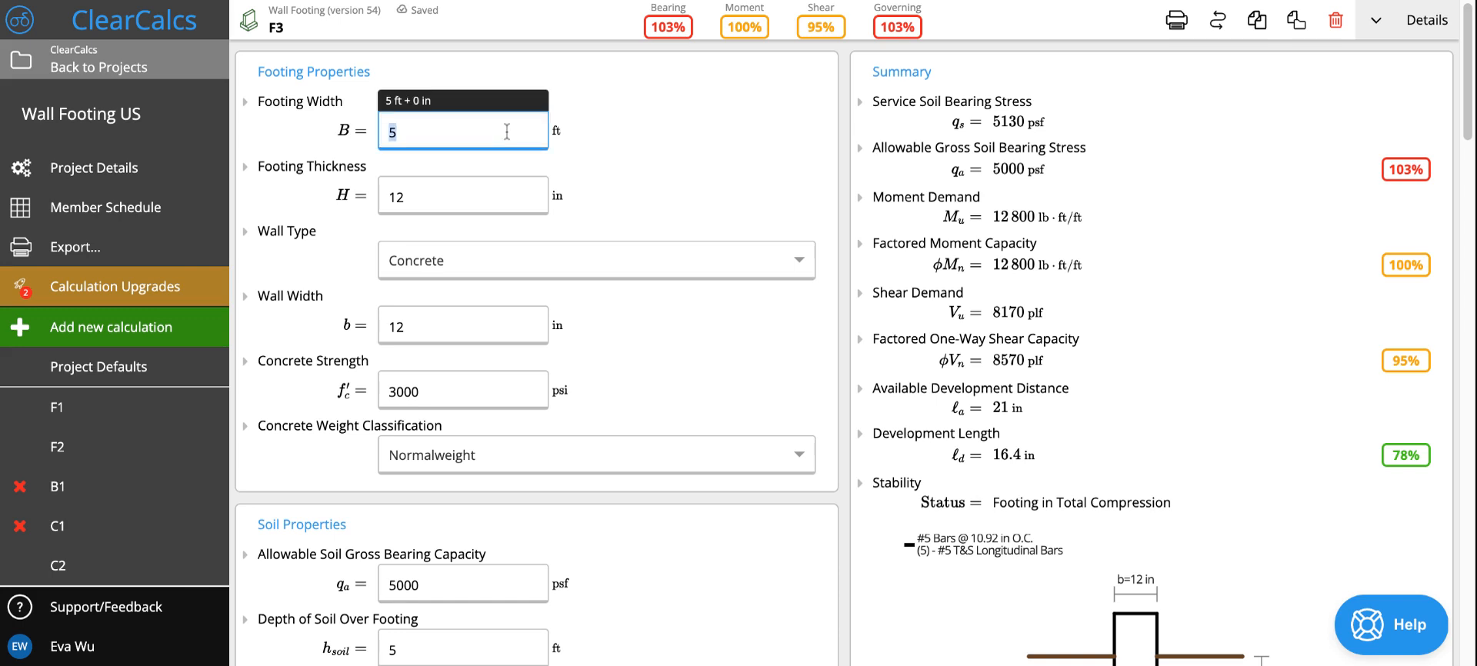
text(6)
click(668, 171)
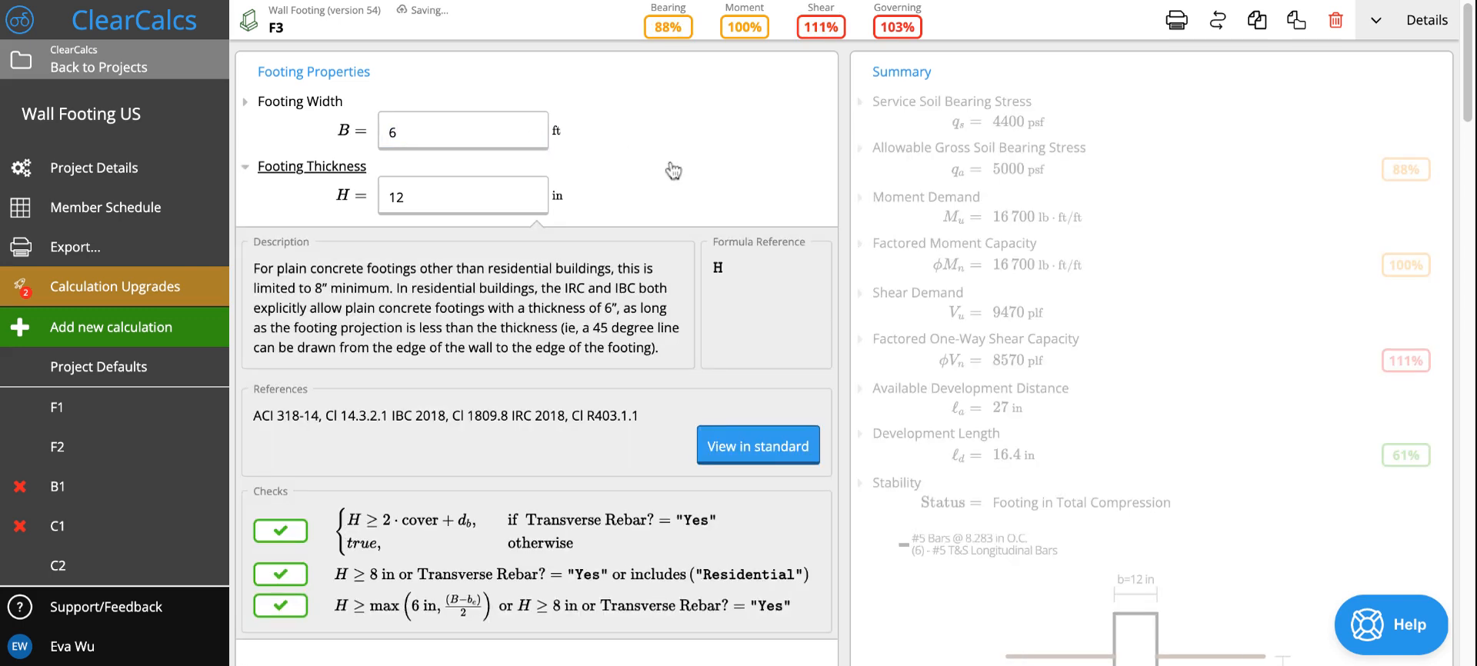
click(315, 171)
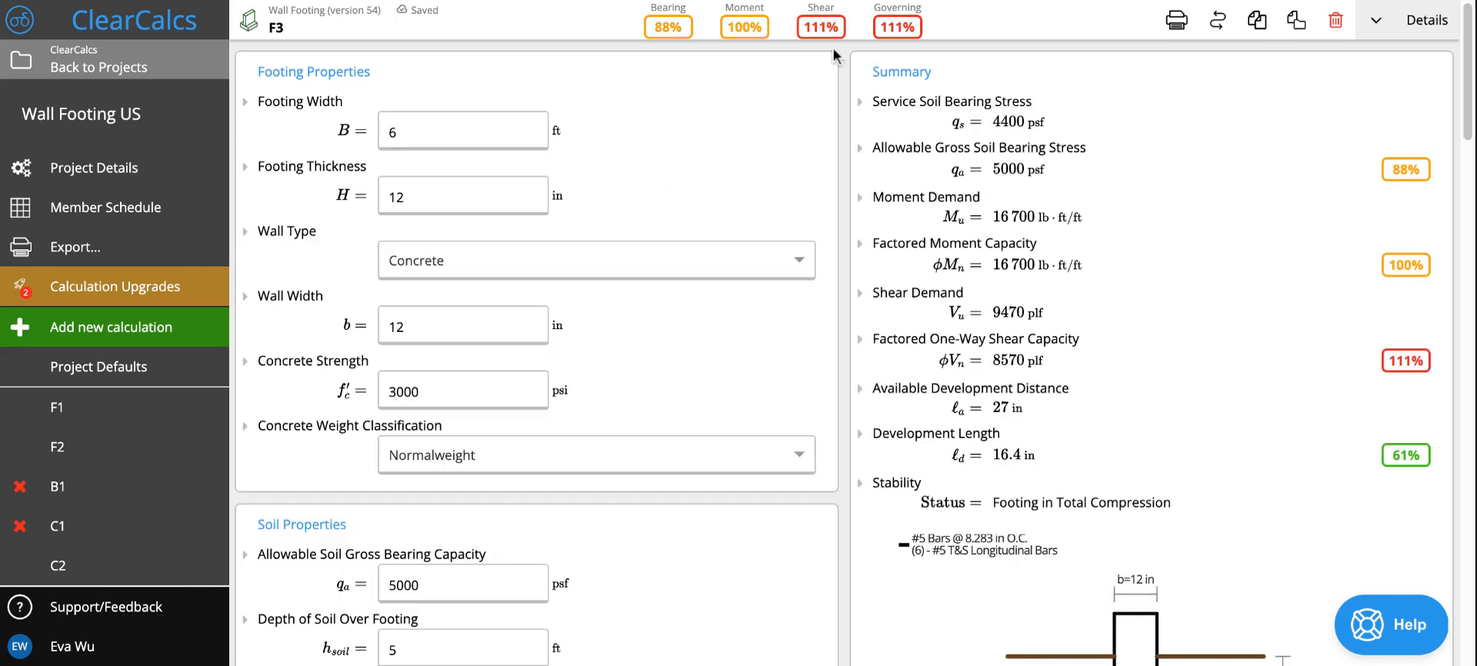
click(468, 197)
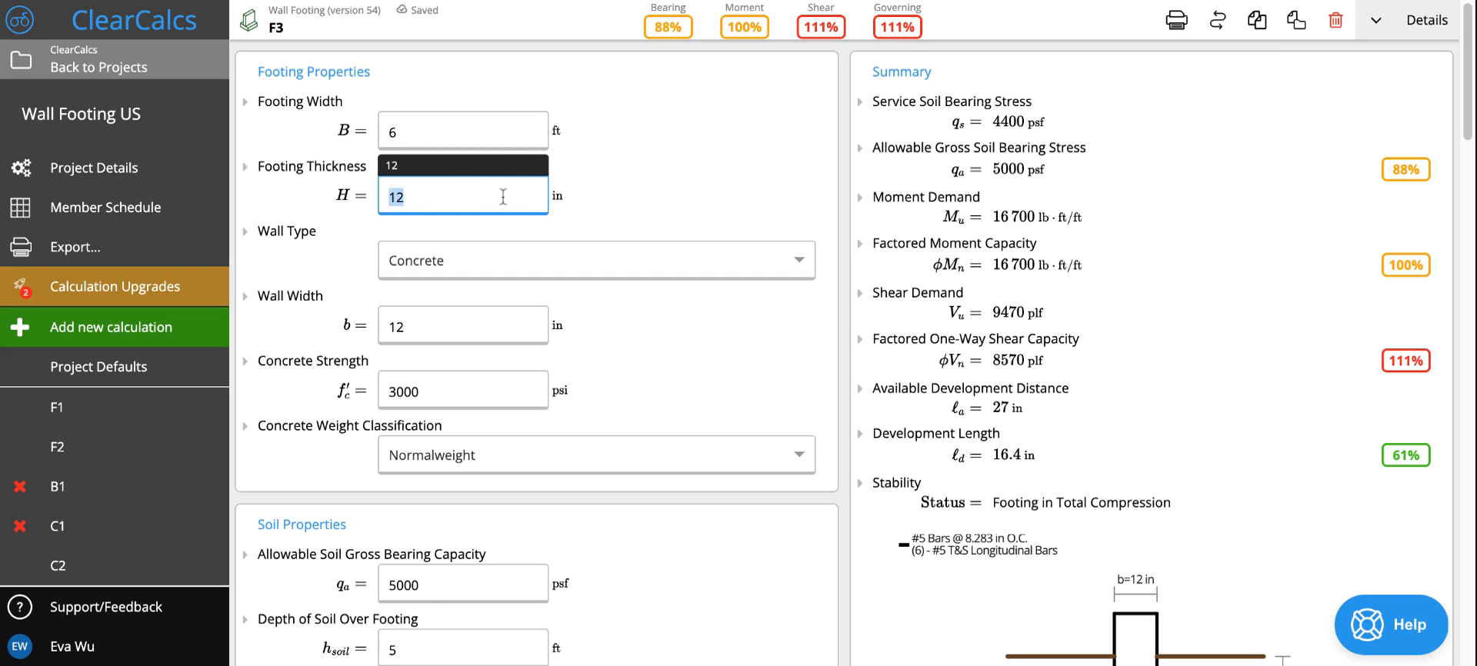
text(14)
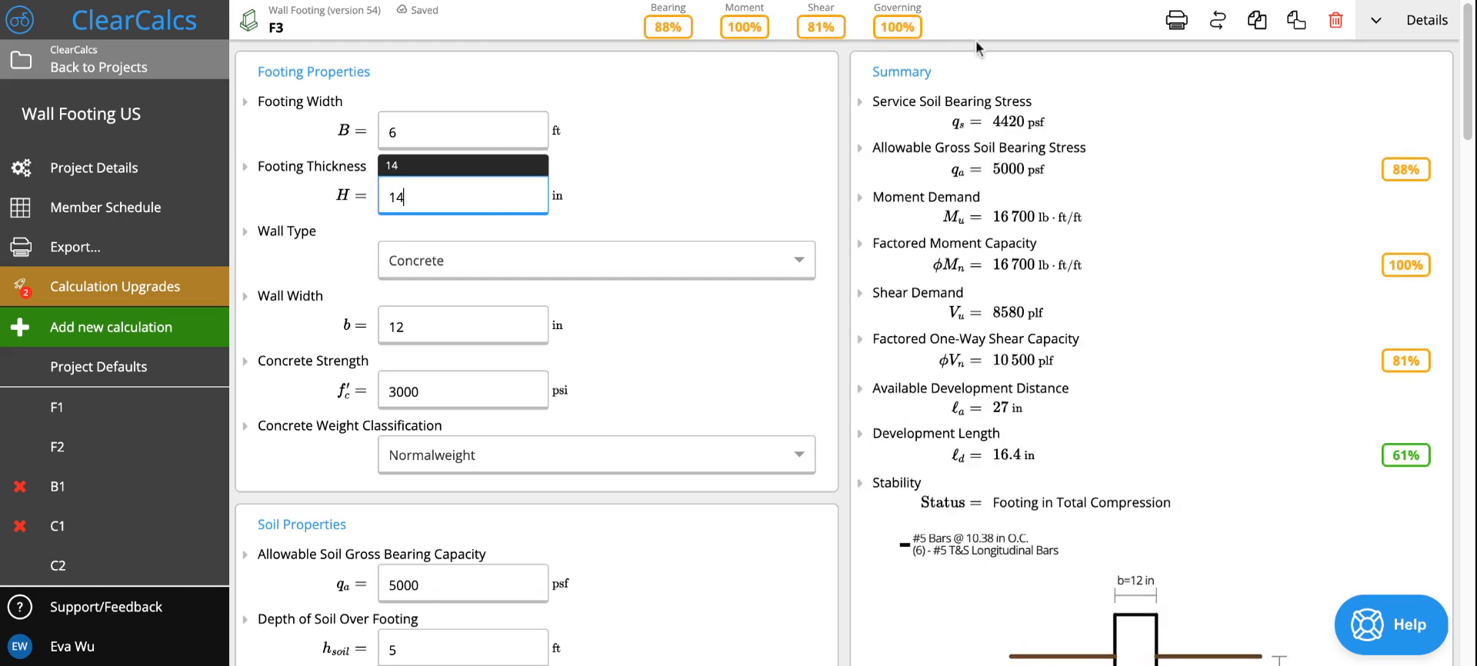
Step: Review the bottom, longitudinal and top reinforcement settings, the applied loads and the footing diagram
scroll(808, 157, down, 5)
scroll(805, 156, down, 12)
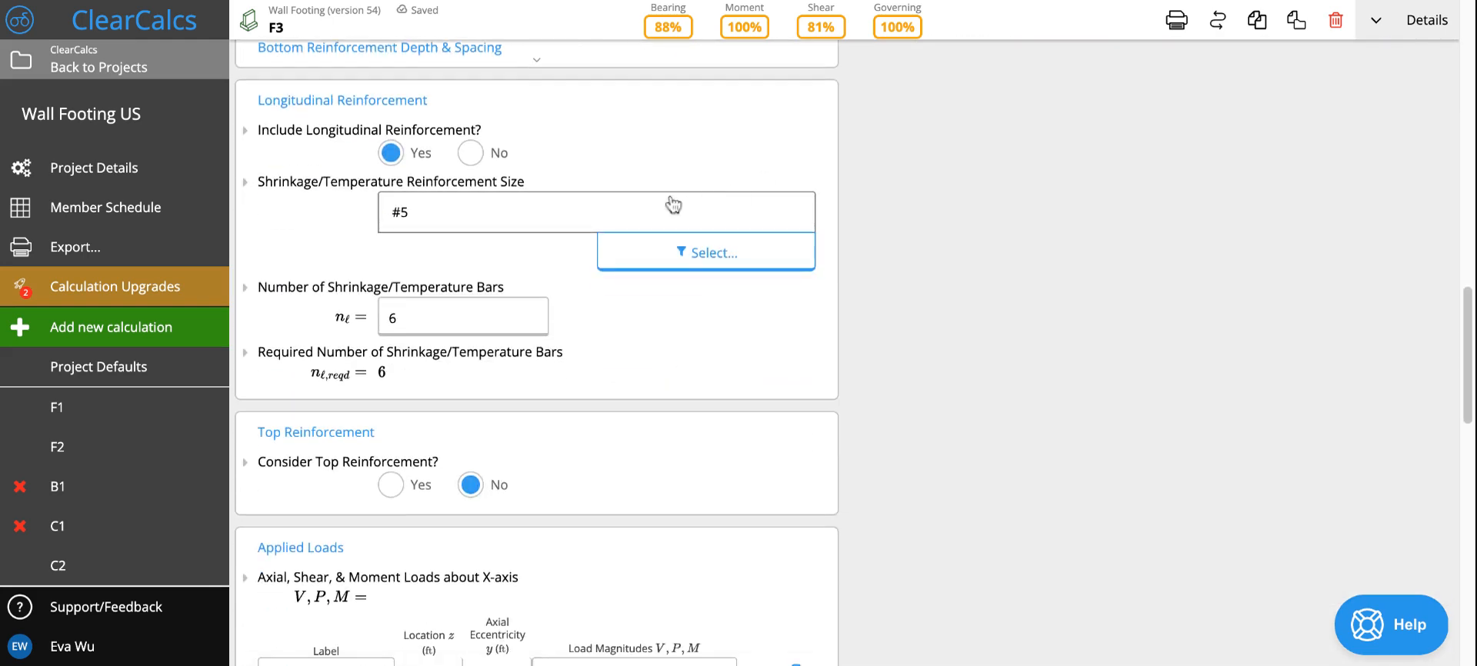
scroll(608, 288, up, 10)
scroll(608, 289, up, 8)
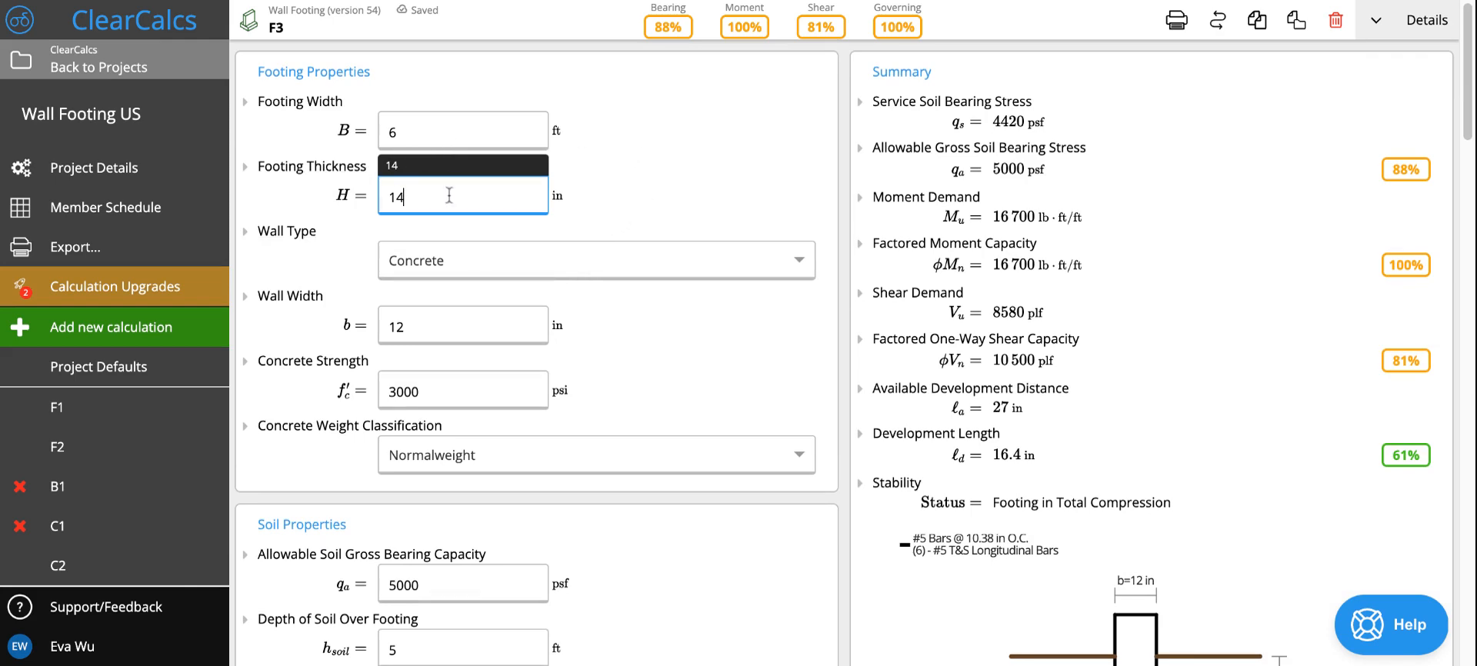
scroll(470, 196, down, 7)
scroll(501, 193, down, 5)
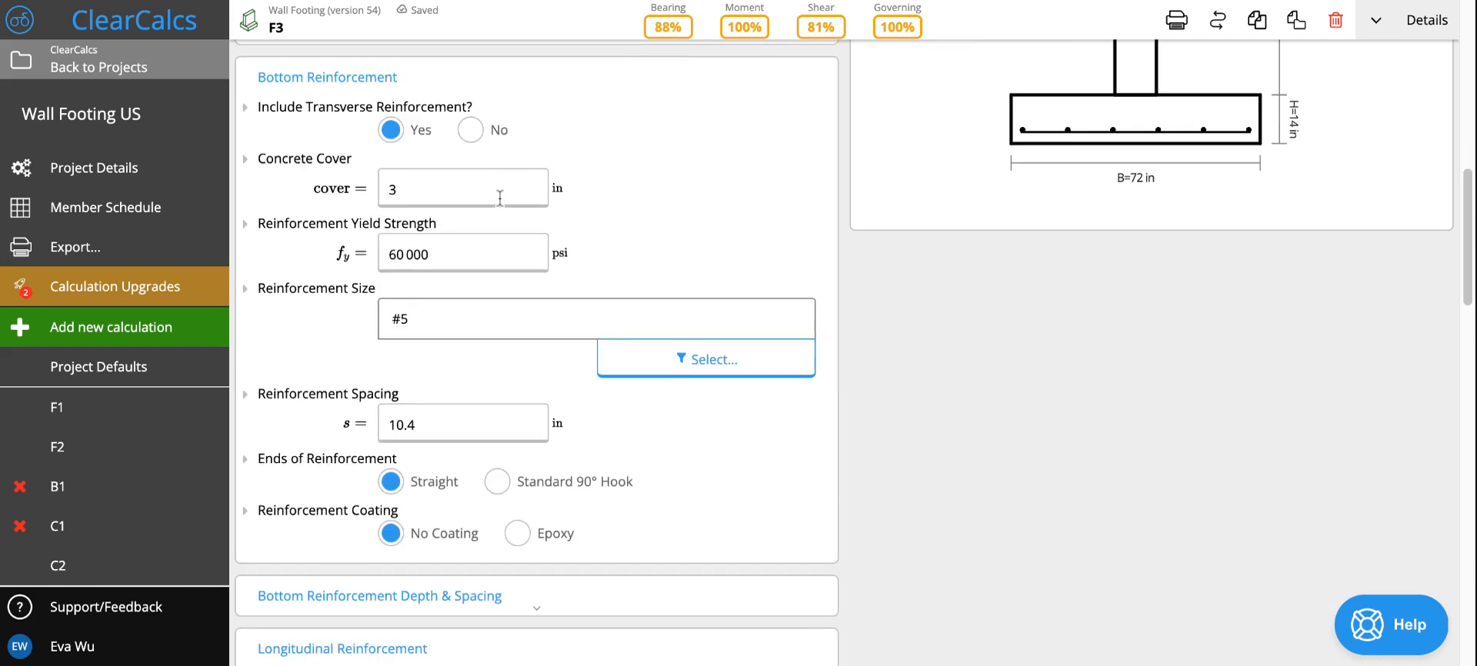
scroll(538, 239, up, 2)
scroll(485, 288, down, 5)
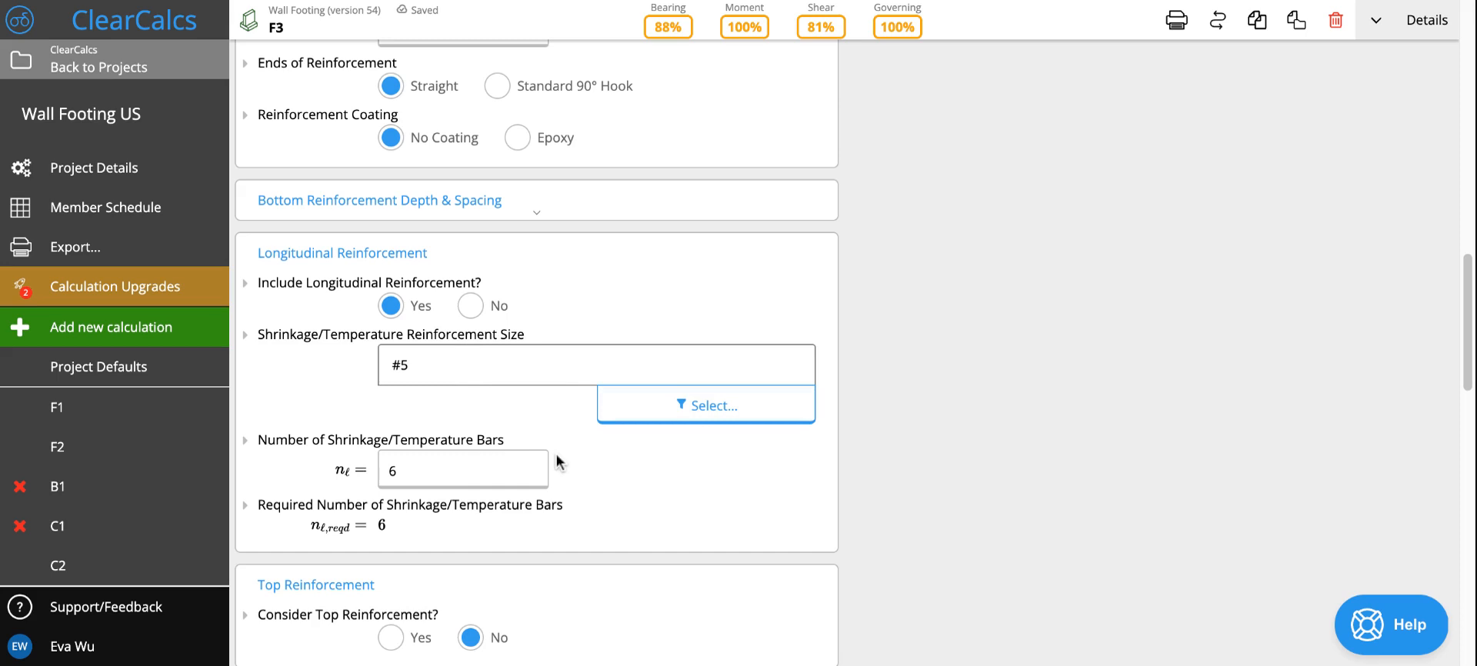
scroll(621, 440, down, 3)
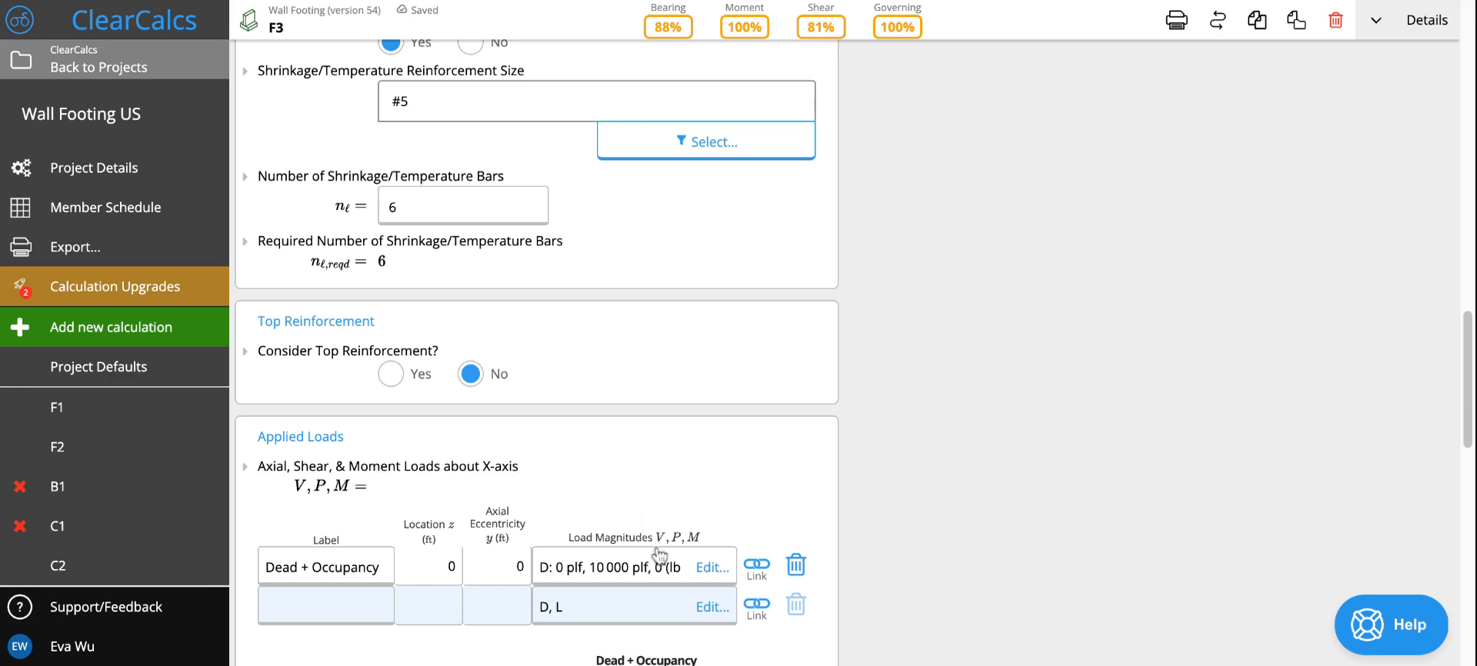
scroll(793, 451, up, 3)
scroll(792, 451, up, 8)
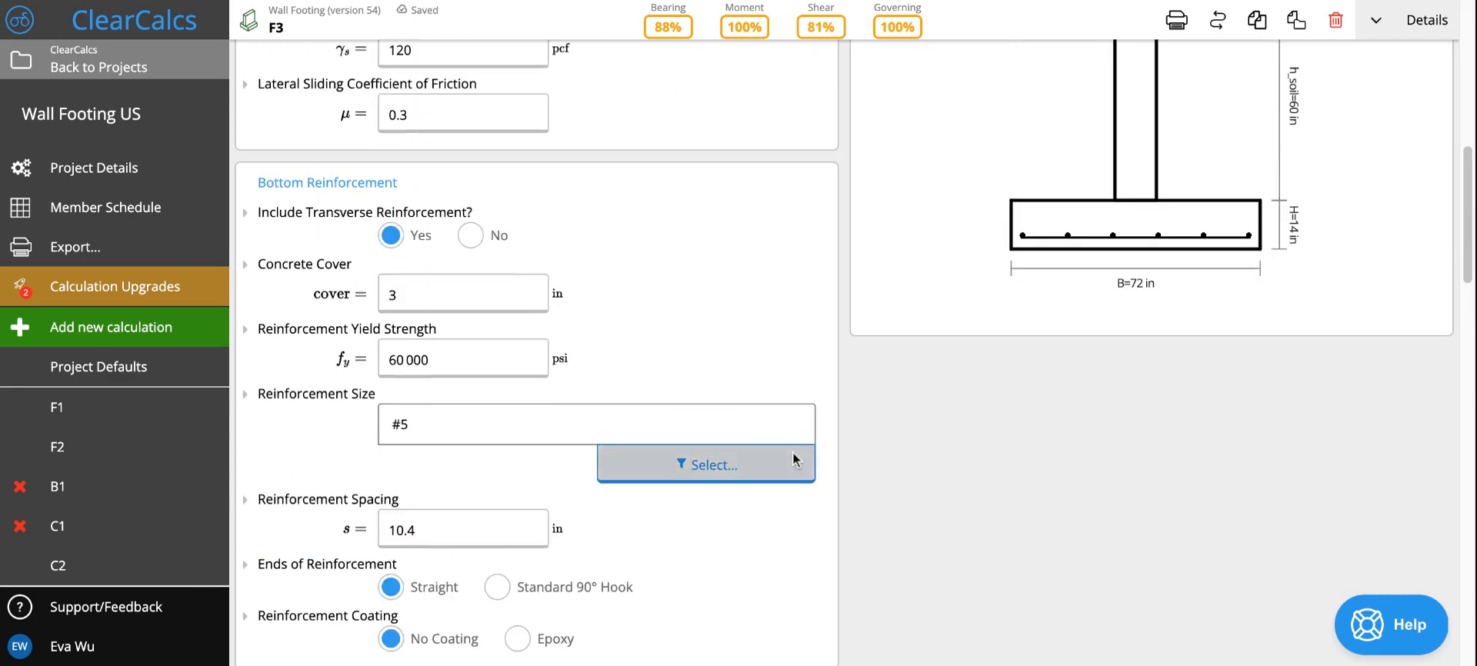
scroll(793, 456, up, 1)
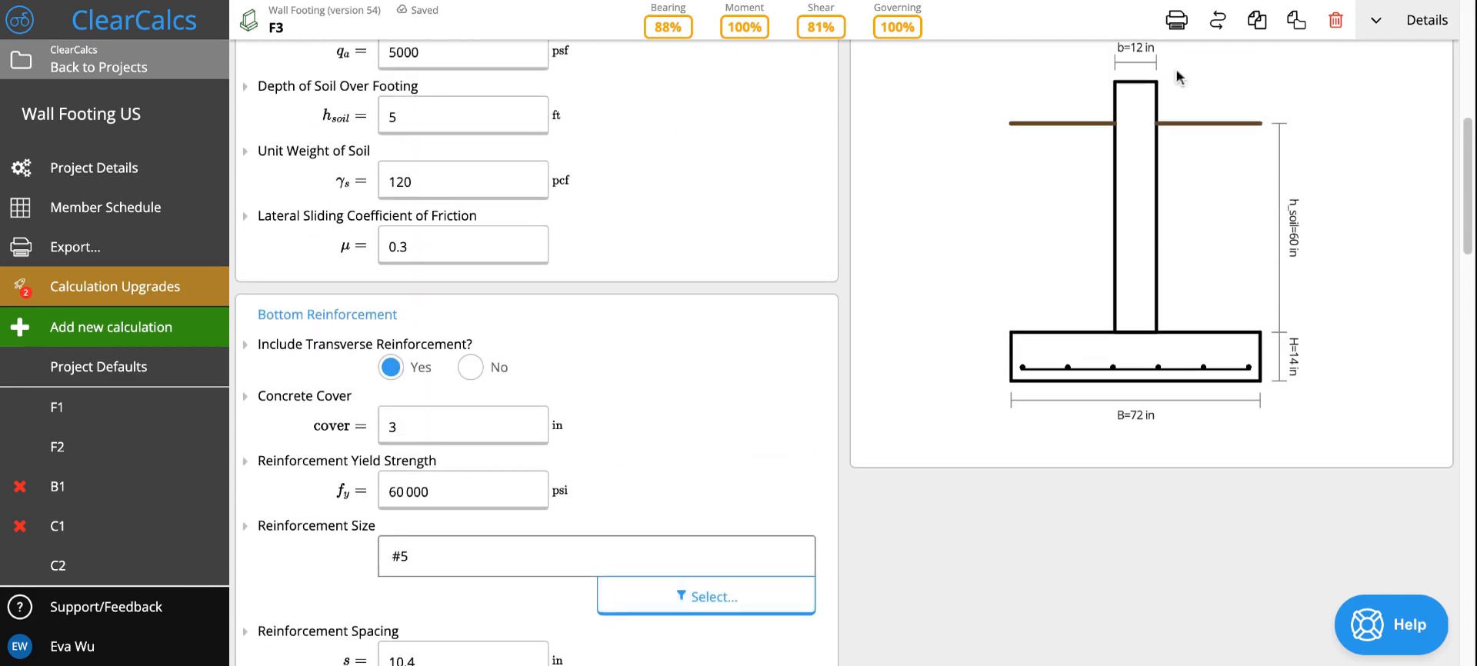